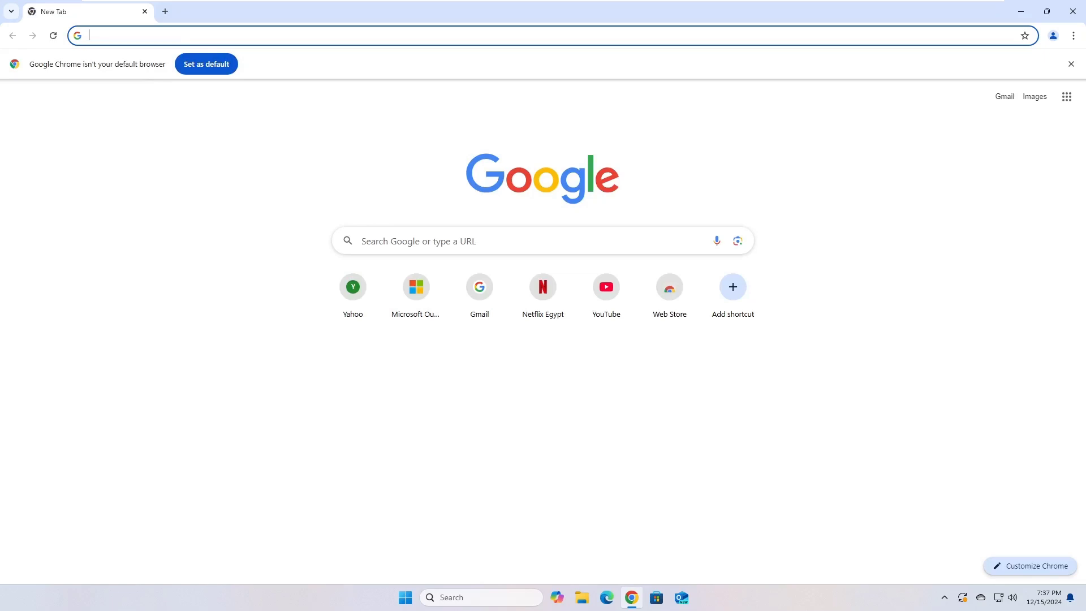
Download policy_templates.zip from the Chrome browser policies help page and show it in its folder
{"action": "type", "text": "https://support.google.com/chrome/a/answer/187202?hl=en#zippy=%2Cwindows"}
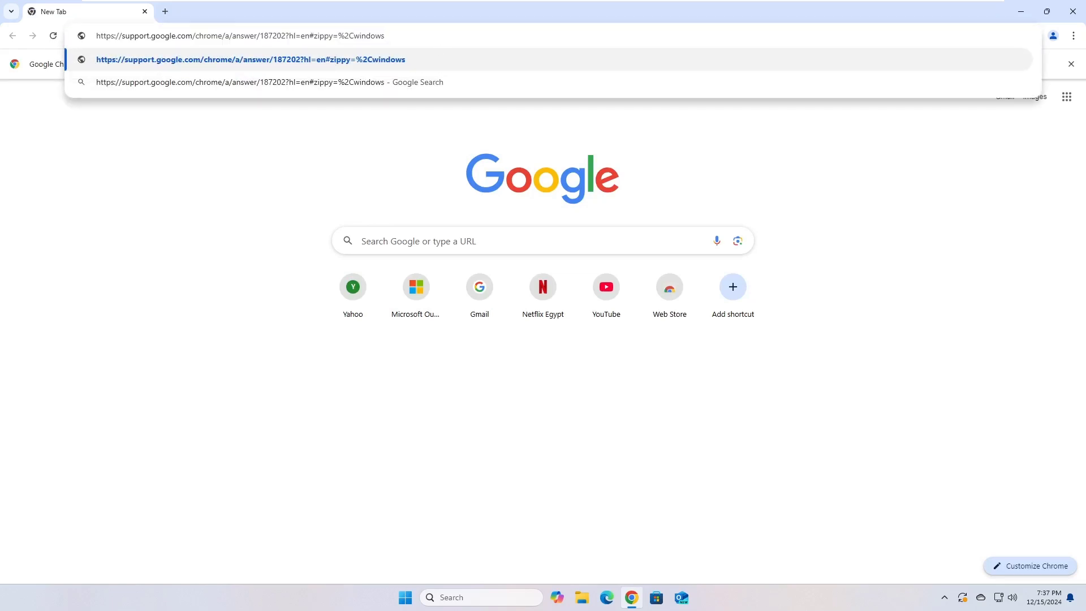
{"action": "key", "text": "Return"}
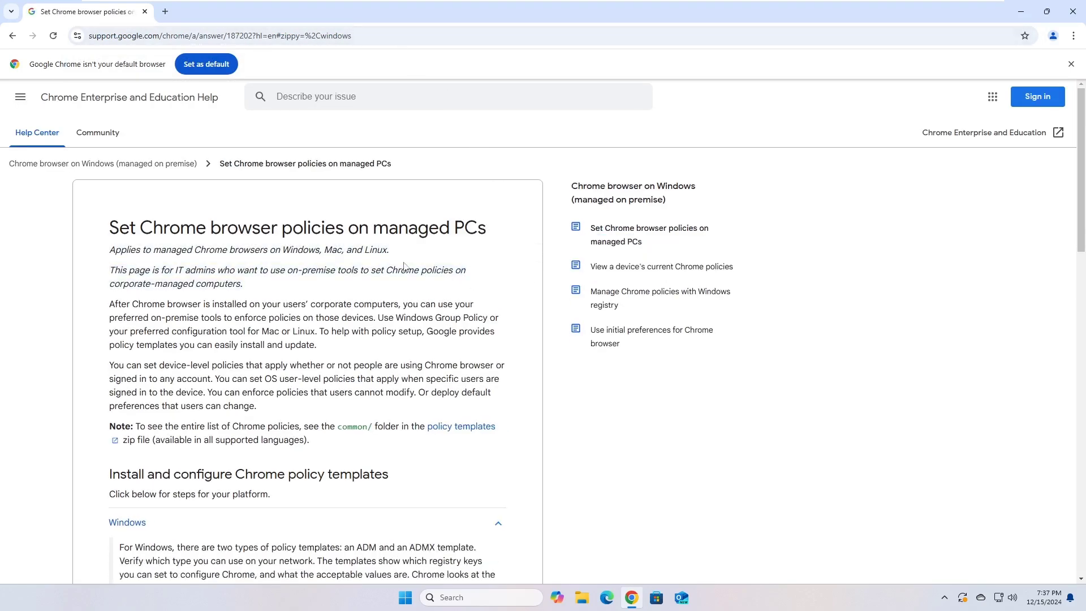
{"action": "left_click", "coordinate": [467, 434]}
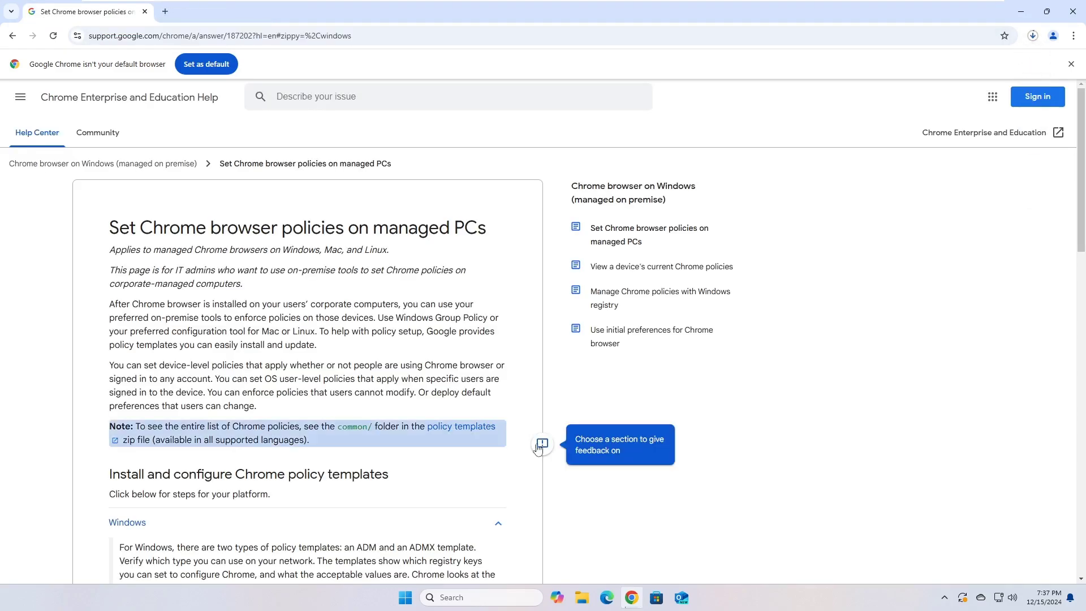
{"action": "left_click", "coordinate": [1034, 37]}
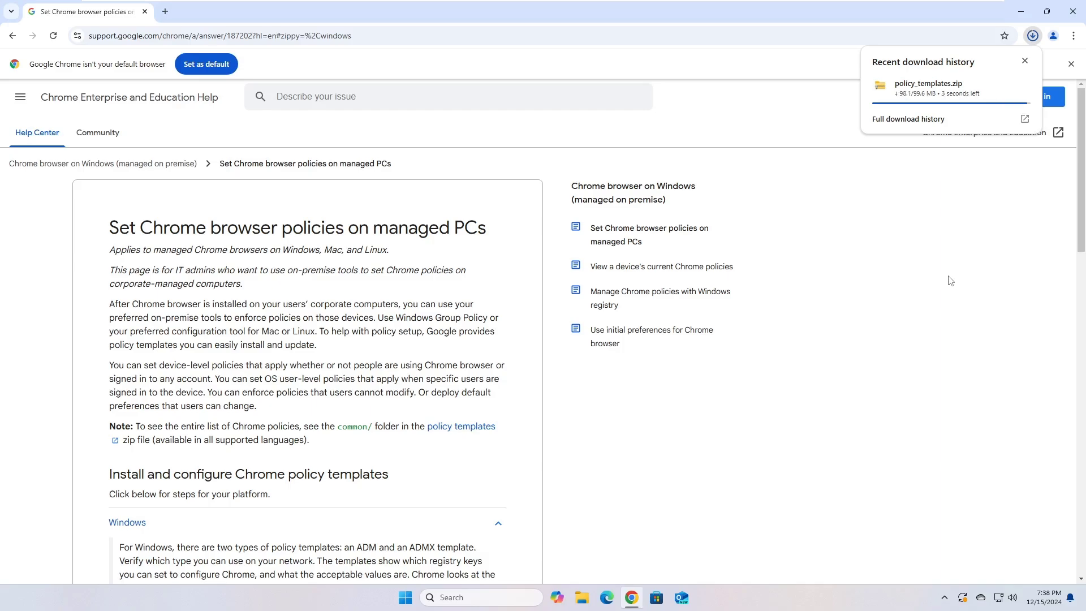
{"action": "left_click", "coordinate": [1024, 88]}
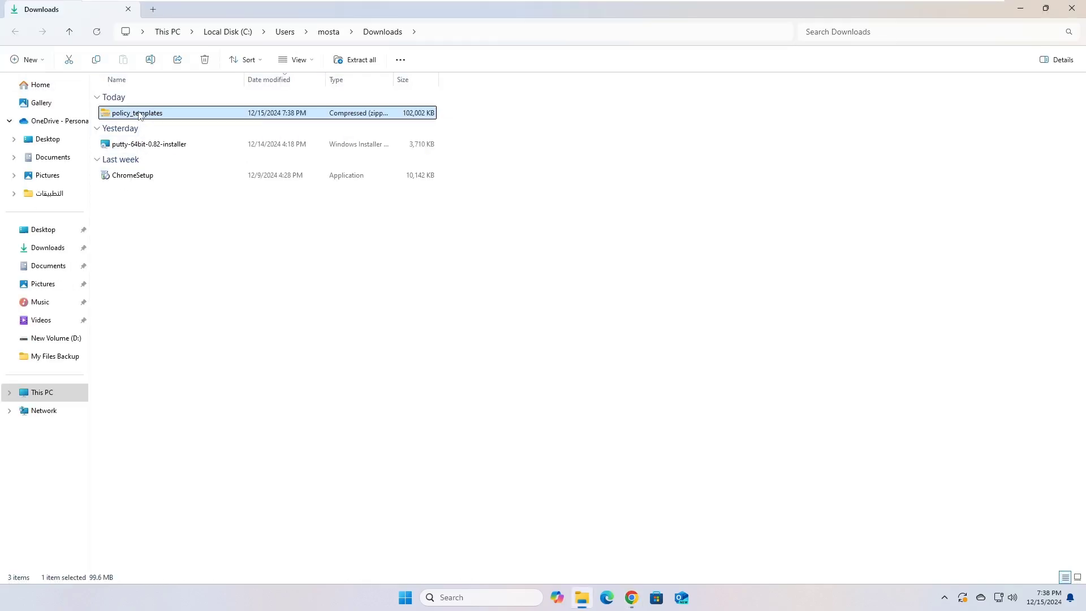
Extract policy_templates.zip into a policy_templates folder, then close File Explorer and Chrome
{"action": "right_click", "coordinate": [139, 114]}
{"action": "left_click", "coordinate": [192, 240]}
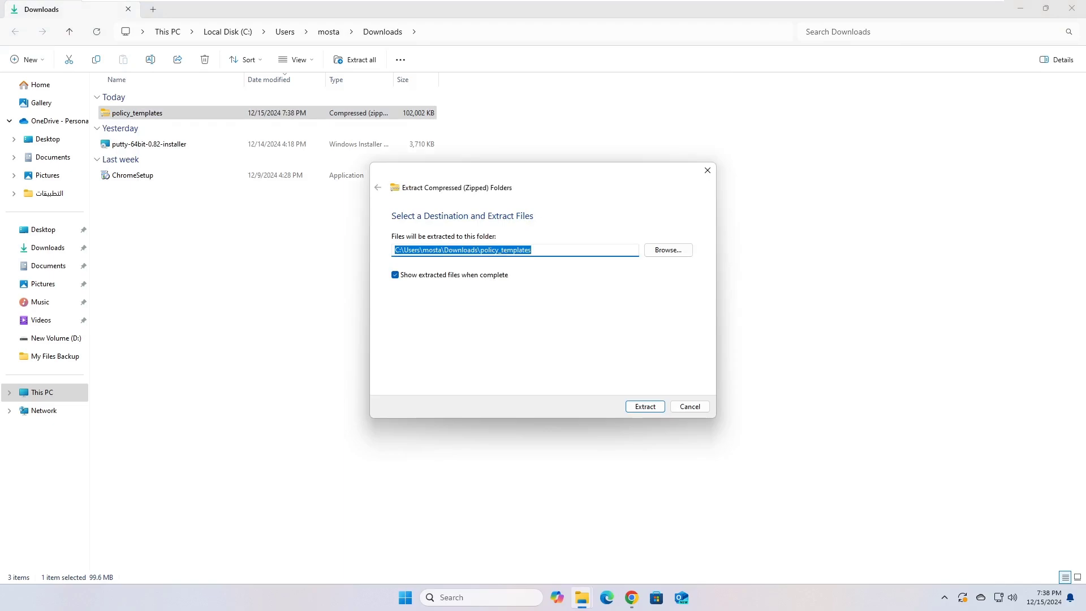
{"action": "left_click", "coordinate": [661, 411]}
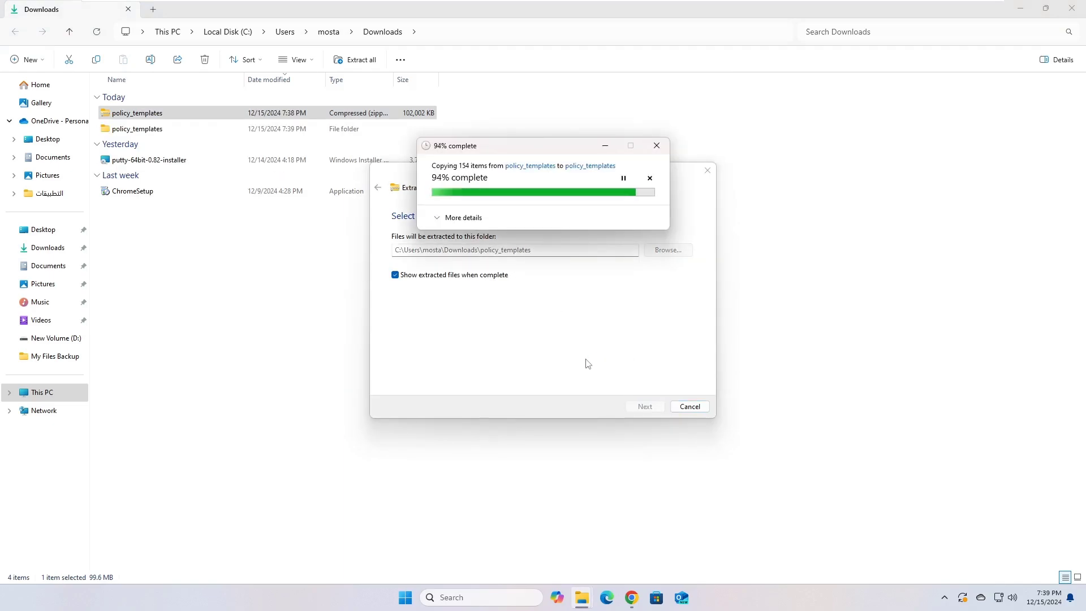
{"action": "left_click", "coordinate": [1074, 11]}
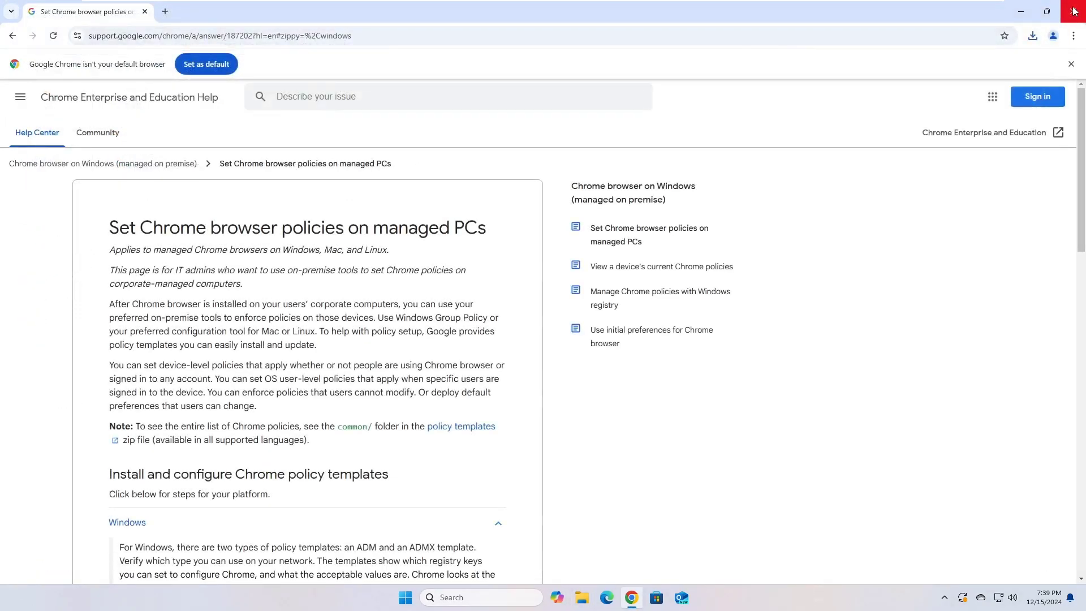
{"action": "left_click", "coordinate": [1075, 12]}
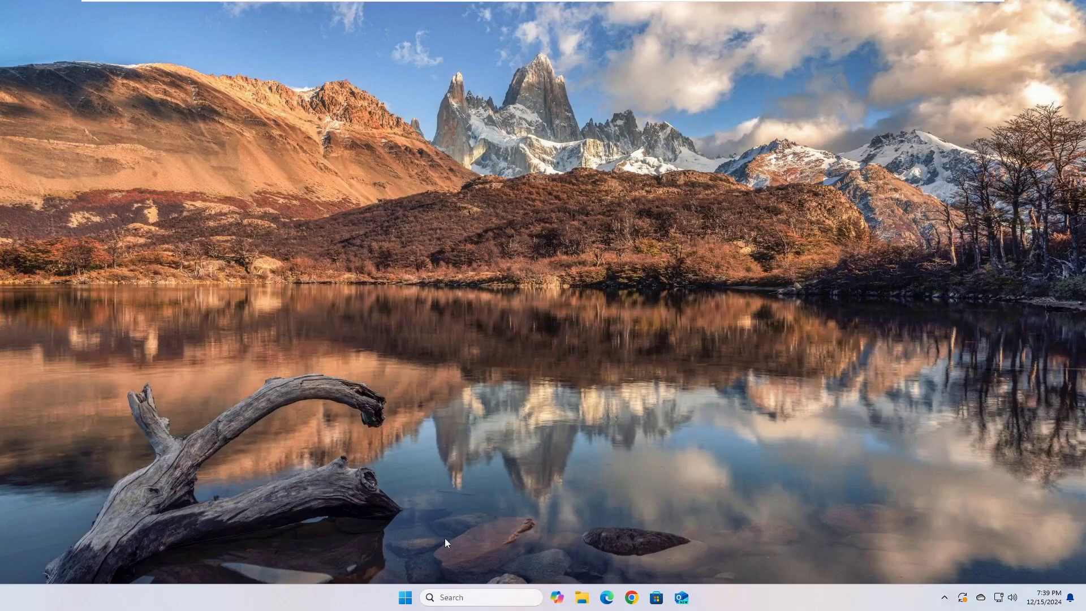
Run gpedit.msc from the Windows Run dialog
{"action": "right_click", "coordinate": [407, 599]}
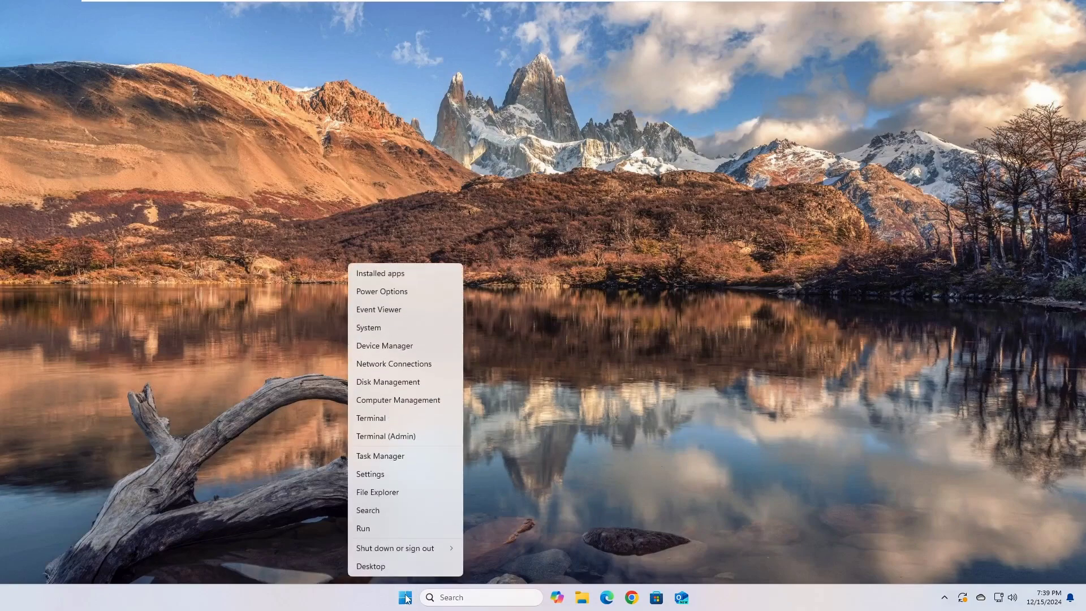
{"action": "left_click", "coordinate": [387, 527]}
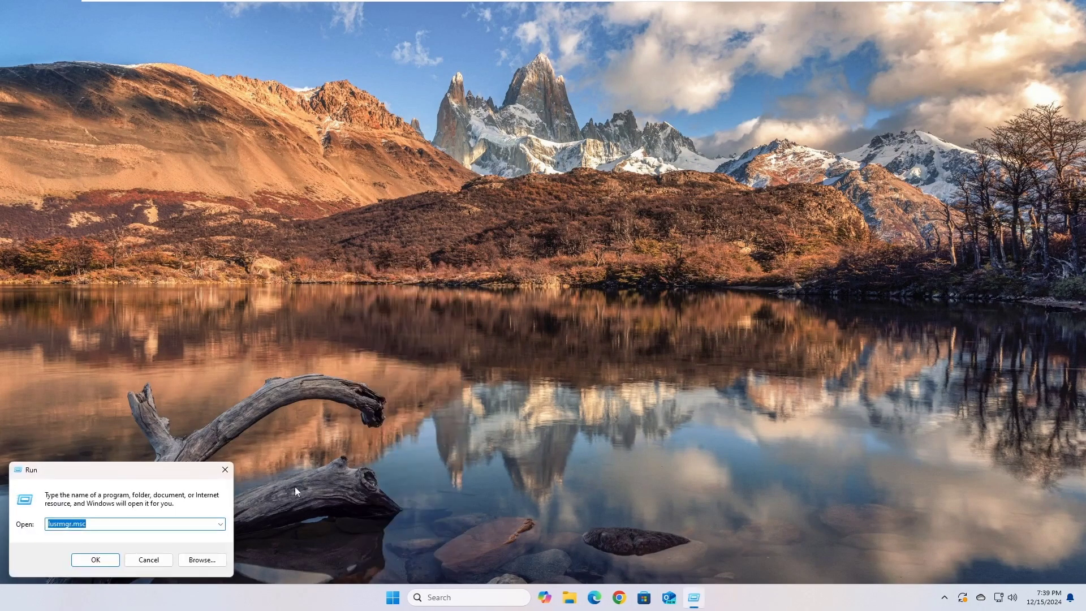
{"action": "left_click_drag", "start_coordinate": [142, 476], "coordinate": [643, 292]}
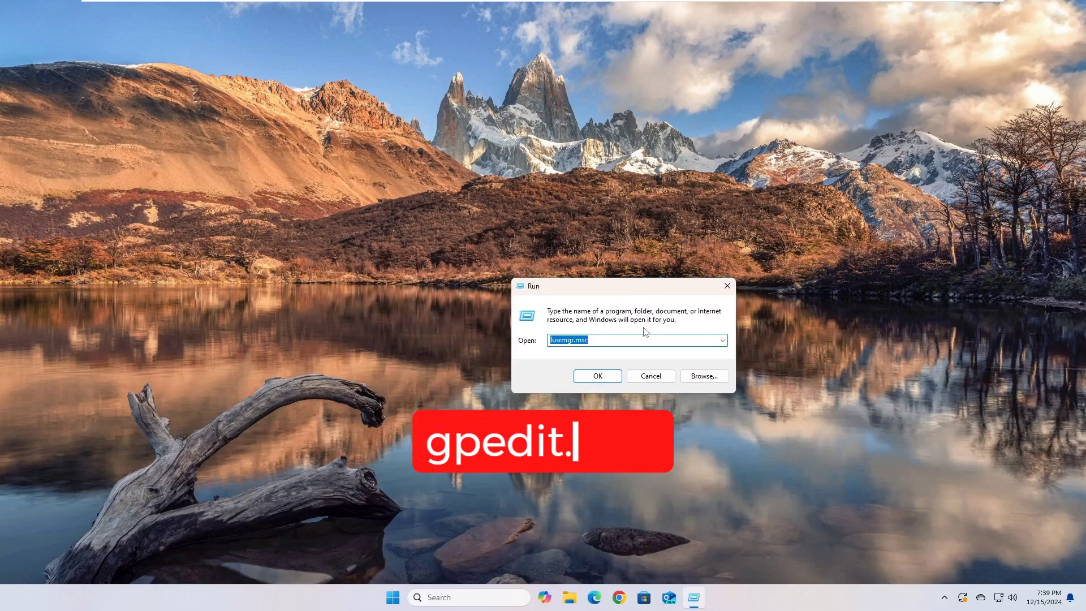
{"action": "type", "text": "gpedit."}
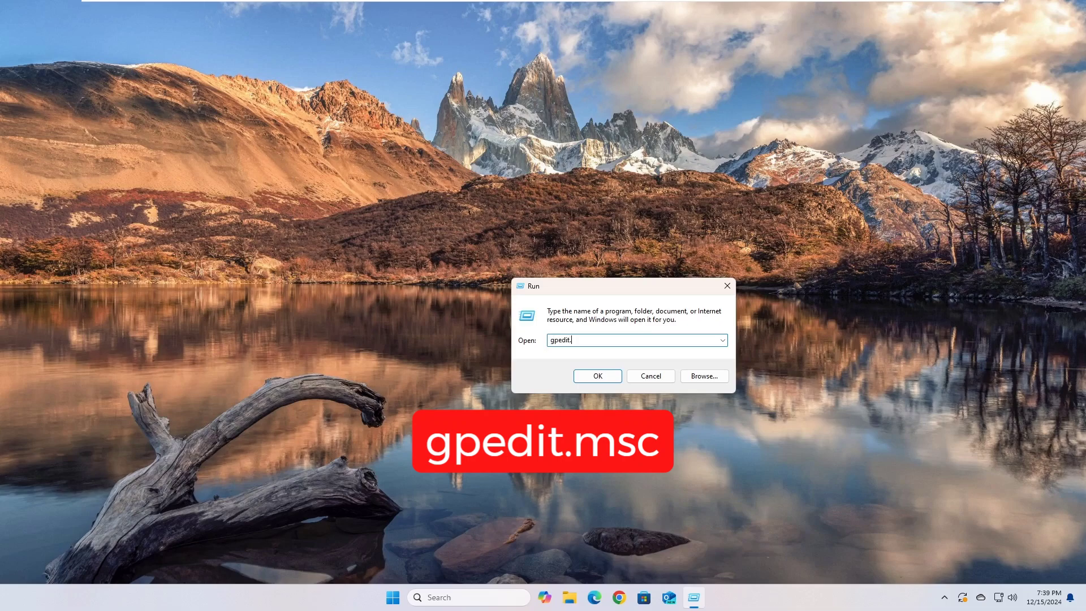
{"action": "type", "text": "msc"}
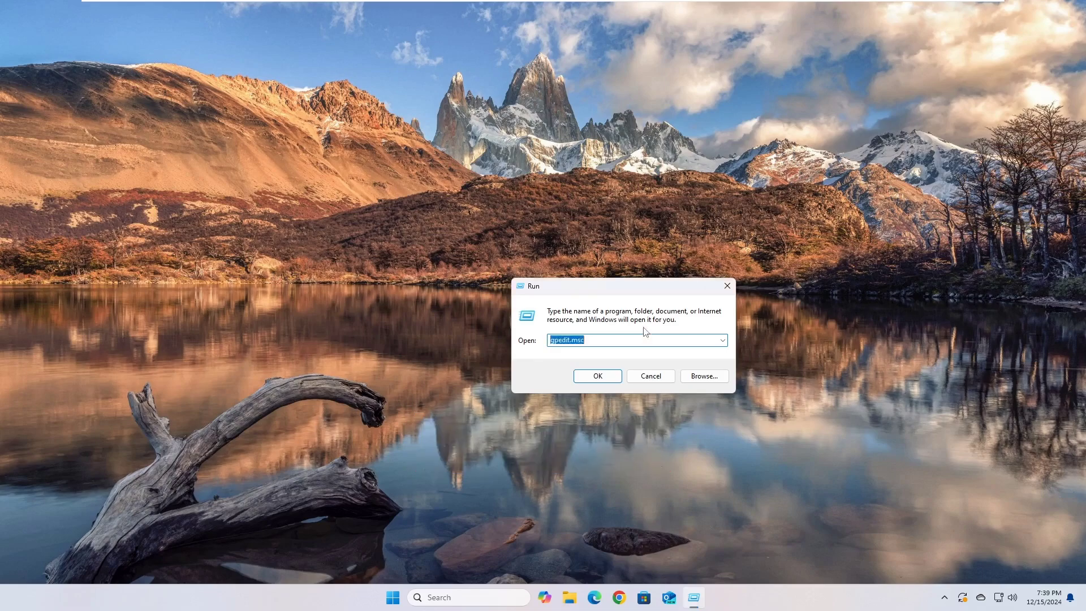
{"action": "key", "text": "Return"}
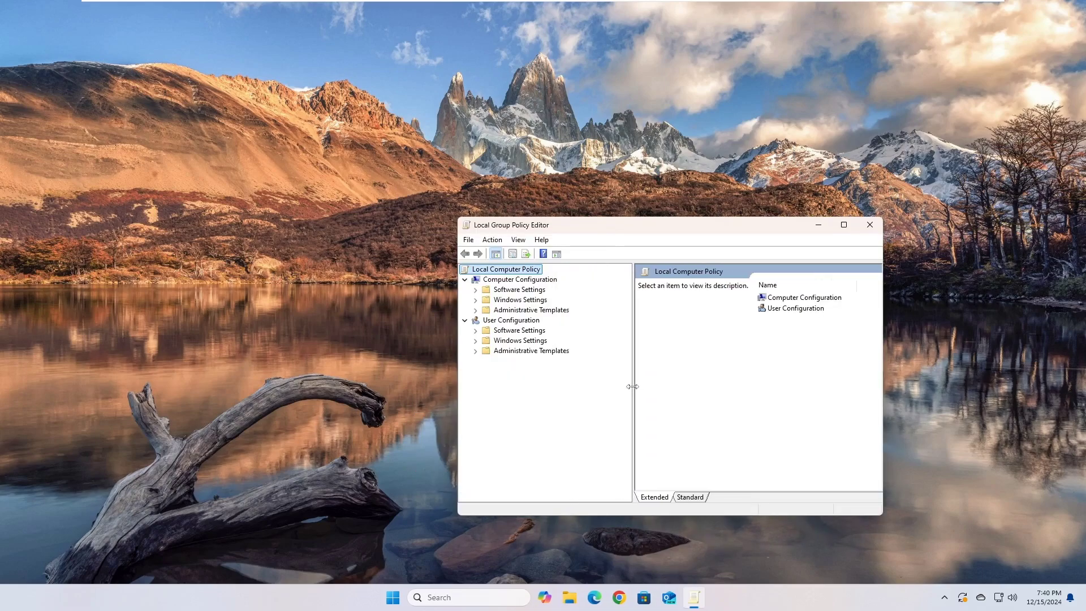
Open Add/Remove Templates on Computer Configuration's Administrative Templates and start adding a template
{"action": "left_click_drag", "start_coordinate": [633, 387], "coordinate": [630, 387]}
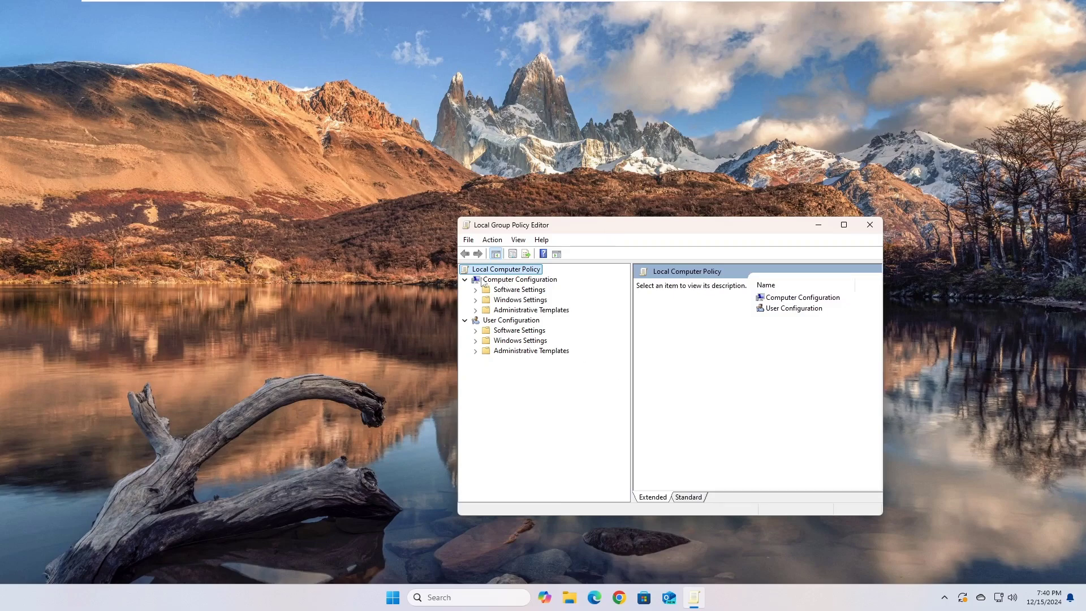
{"action": "left_click", "coordinate": [498, 310]}
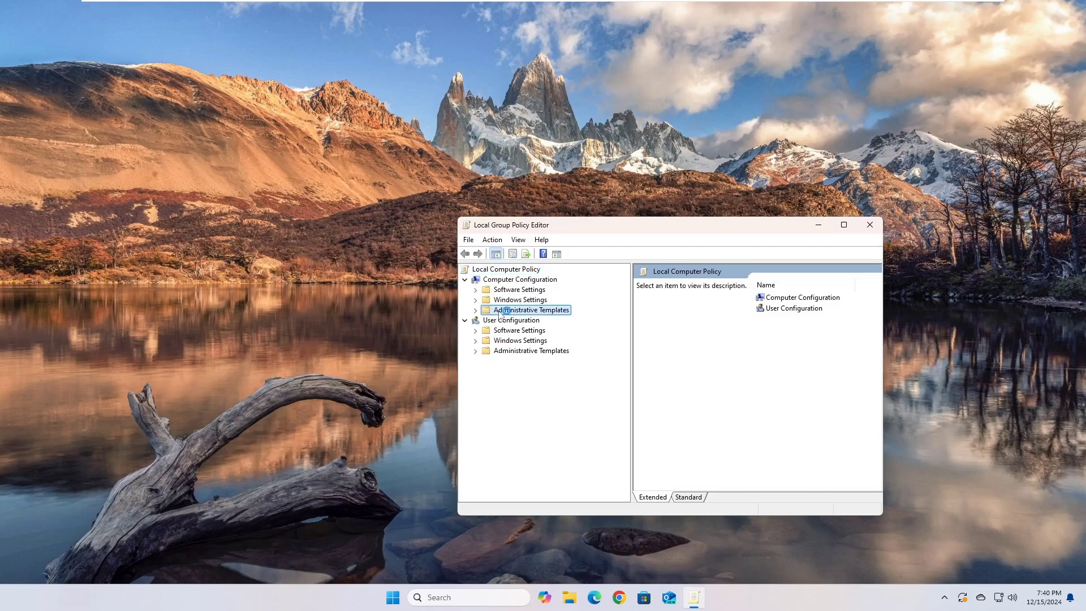
{"action": "right_click", "coordinate": [545, 317]}
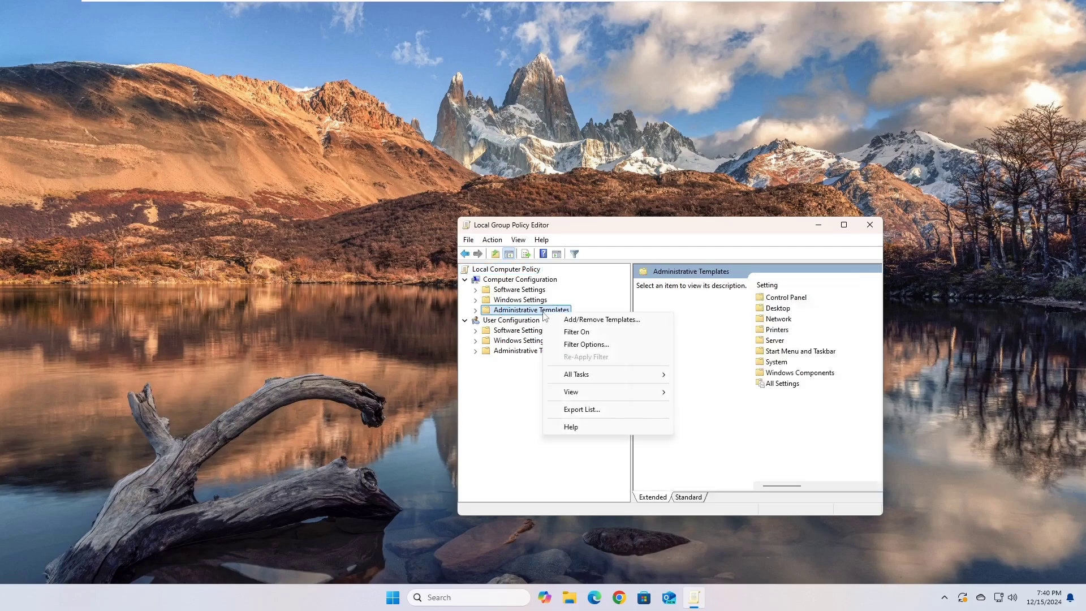
{"action": "left_click", "coordinate": [645, 319]}
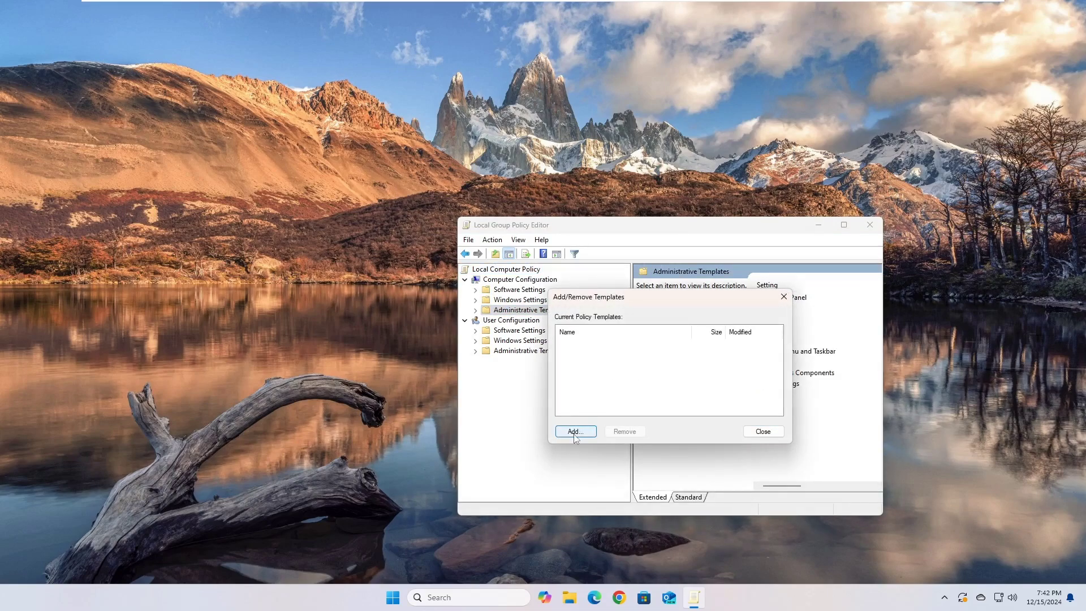
{"action": "left_click", "coordinate": [575, 434]}
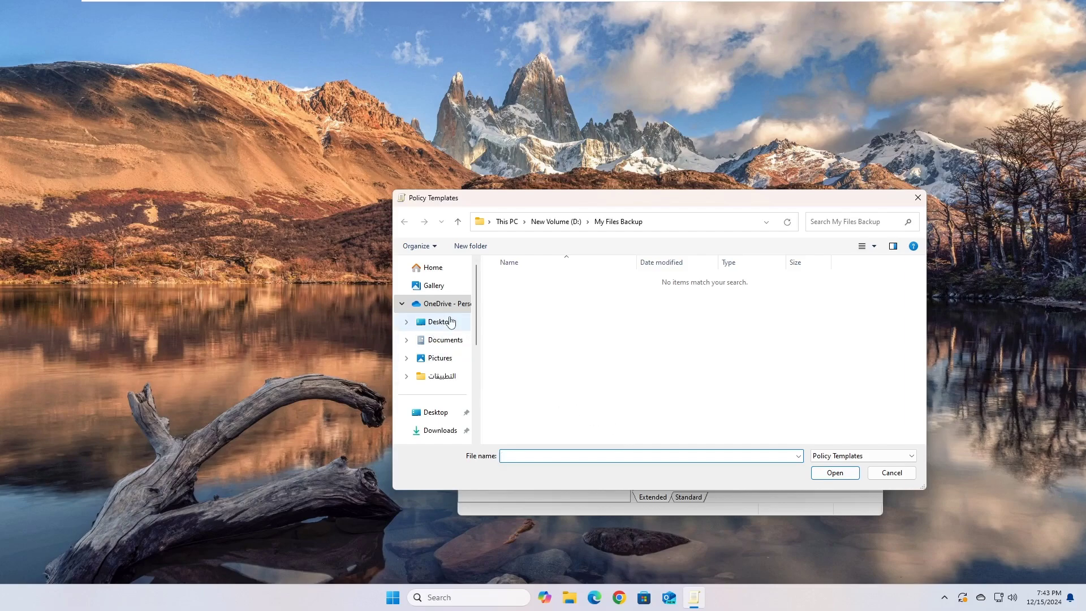
Browse to Downloads\policy_templates\windows\adm\en-US and select chrome.adm
{"action": "left_click", "coordinate": [438, 431]}
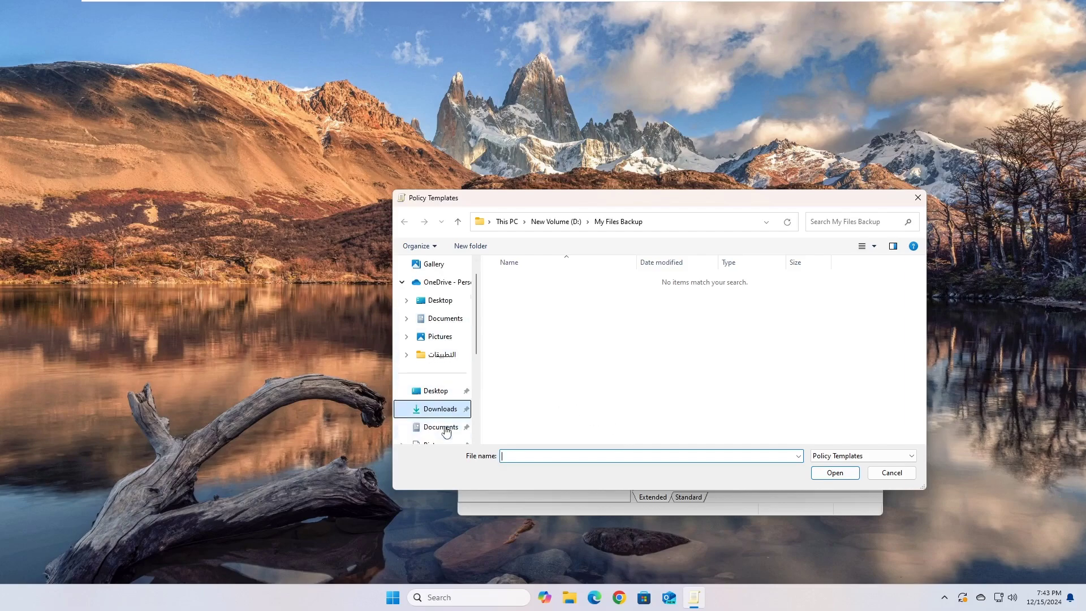
{"action": "double_click", "coordinate": [526, 298]}
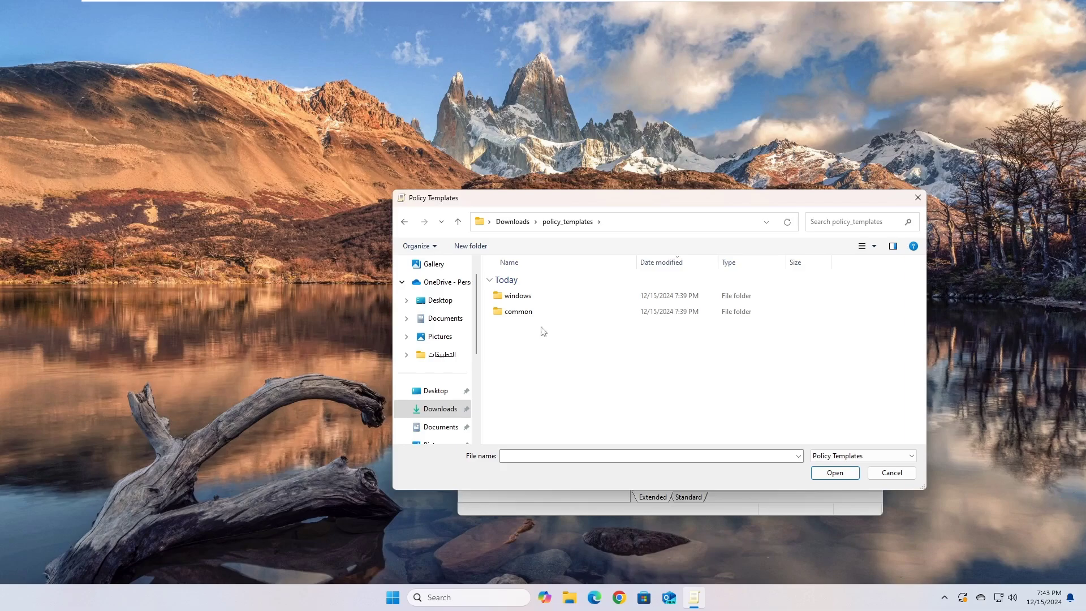
{"action": "double_click", "coordinate": [527, 297]}
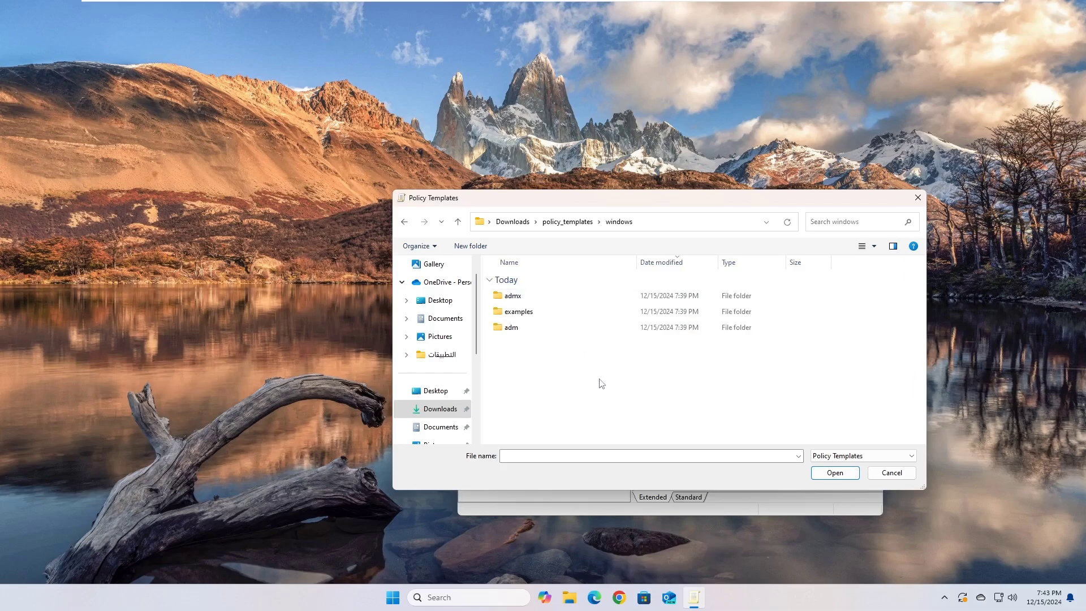
{"action": "double_click", "coordinate": [534, 329]}
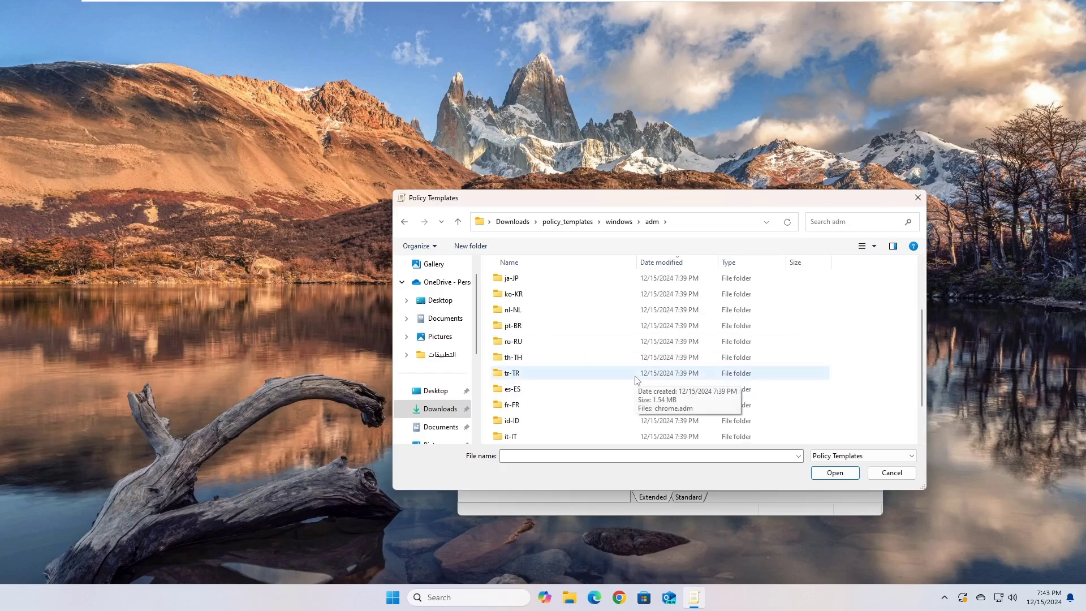
{"action": "scroll", "coordinate": [636, 376], "scroll_direction": "down", "scroll_amount": 3}
{"action": "left_click", "coordinate": [543, 425]}
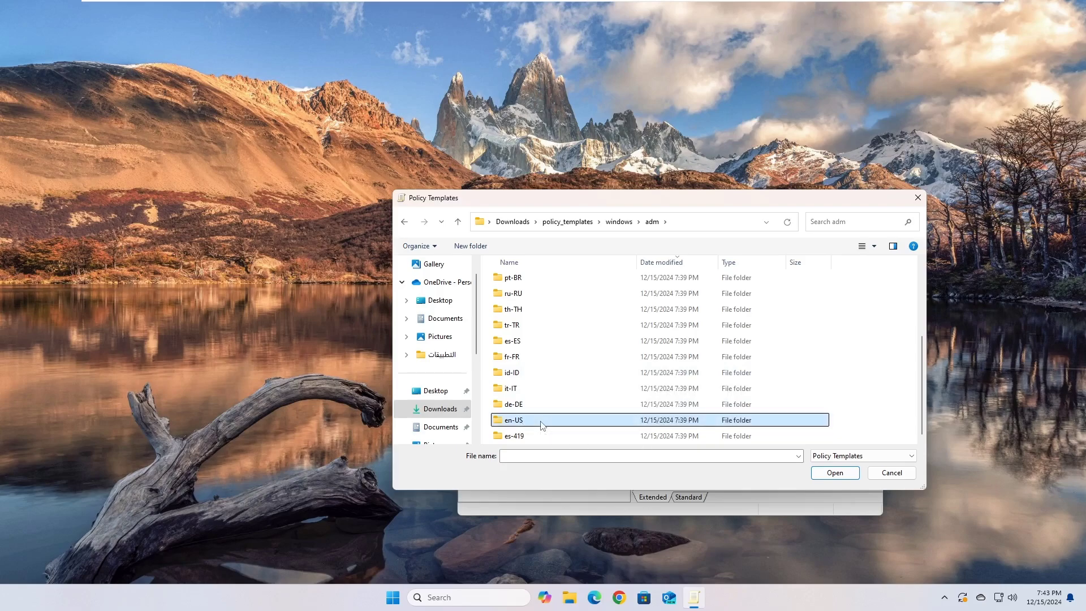
{"action": "double_click", "coordinate": [542, 425]}
{"action": "left_click", "coordinate": [538, 295]}
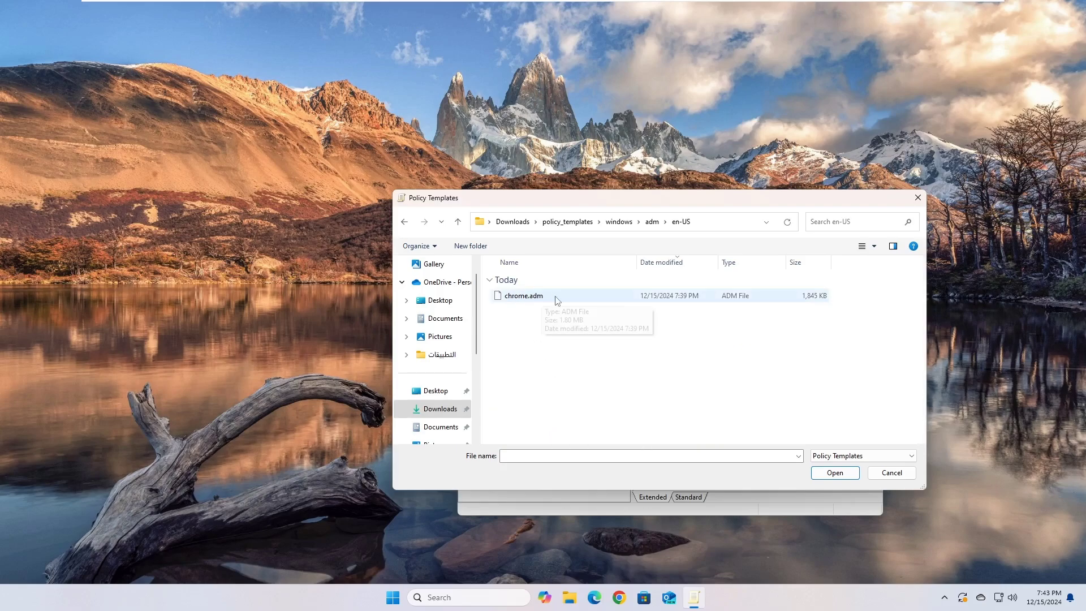
Add chrome.adm to the policy templates and close the Add/Remove Templates dialog
{"action": "left_click", "coordinate": [836, 474]}
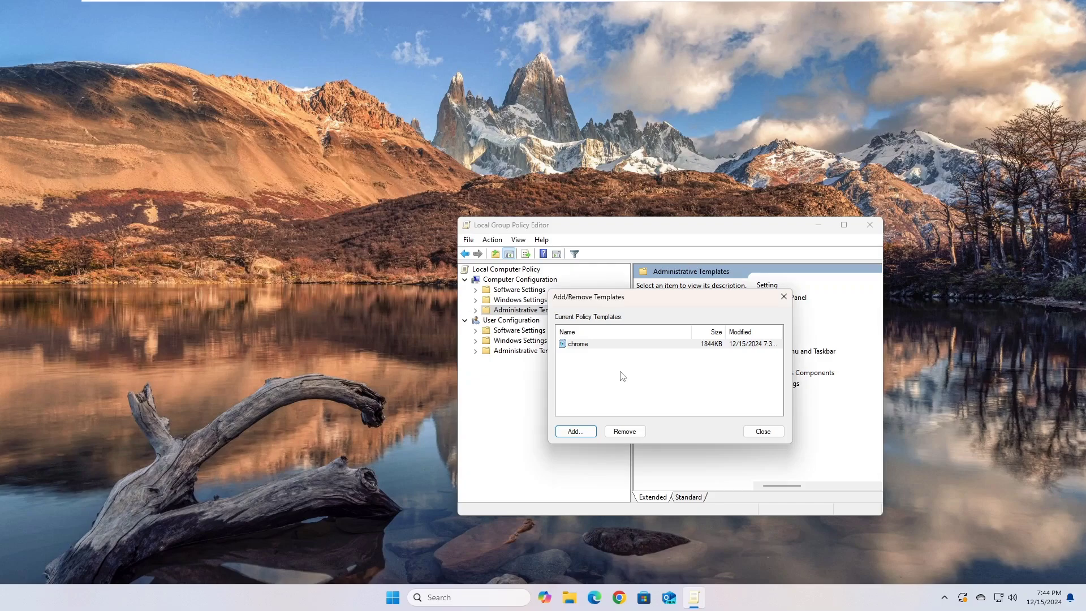
{"action": "left_click", "coordinate": [585, 346]}
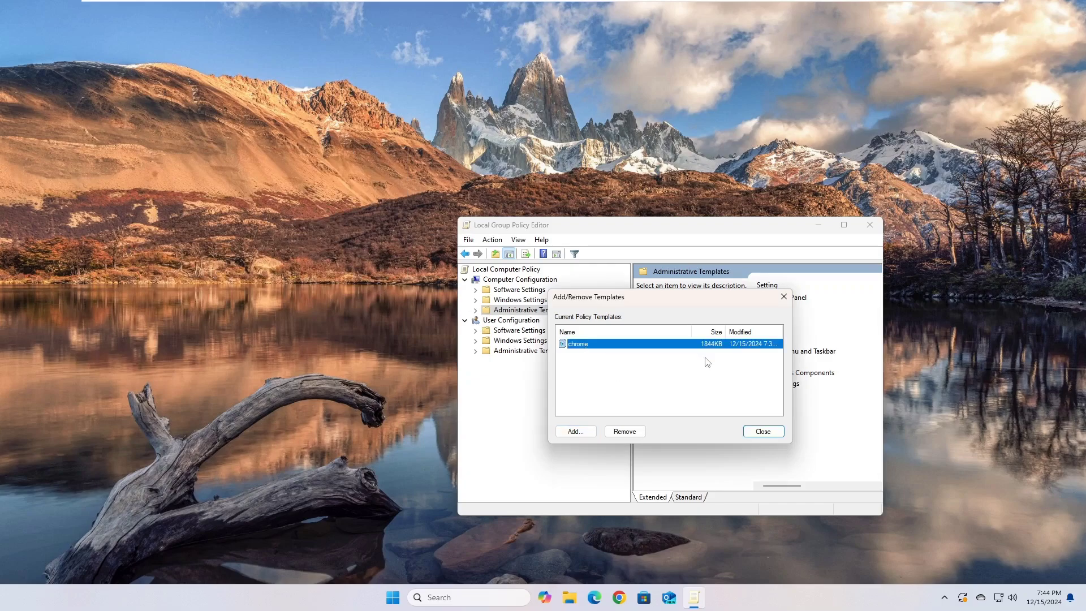
{"action": "left_click", "coordinate": [763, 432]}
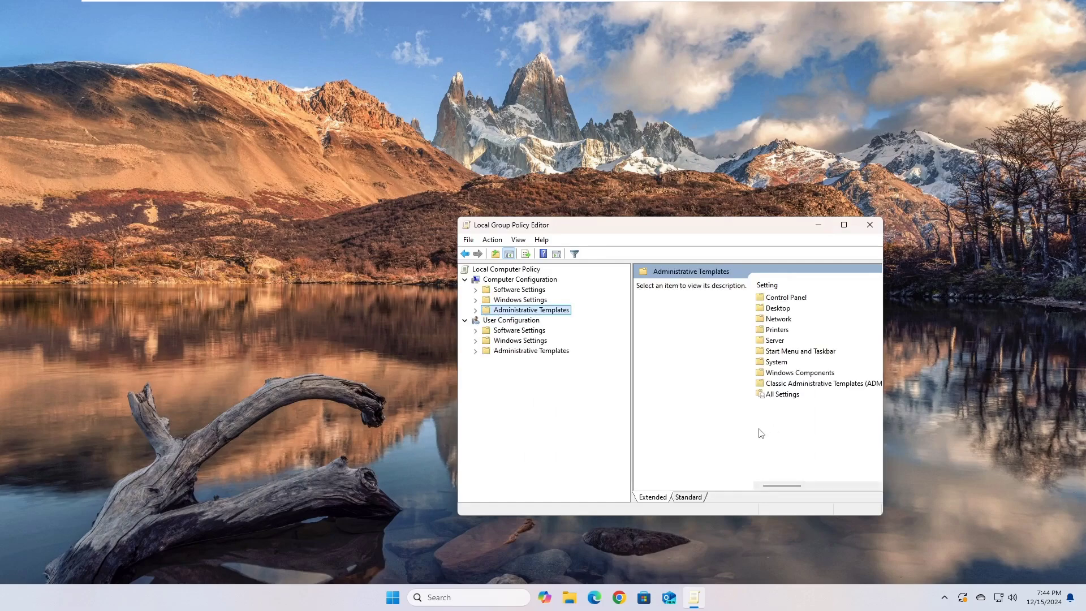
Expand Classic Administrative Templates (ADM) to view the Google folders, then close the editor
{"action": "left_click", "coordinate": [475, 311]}
{"action": "left_click", "coordinate": [512, 403]}
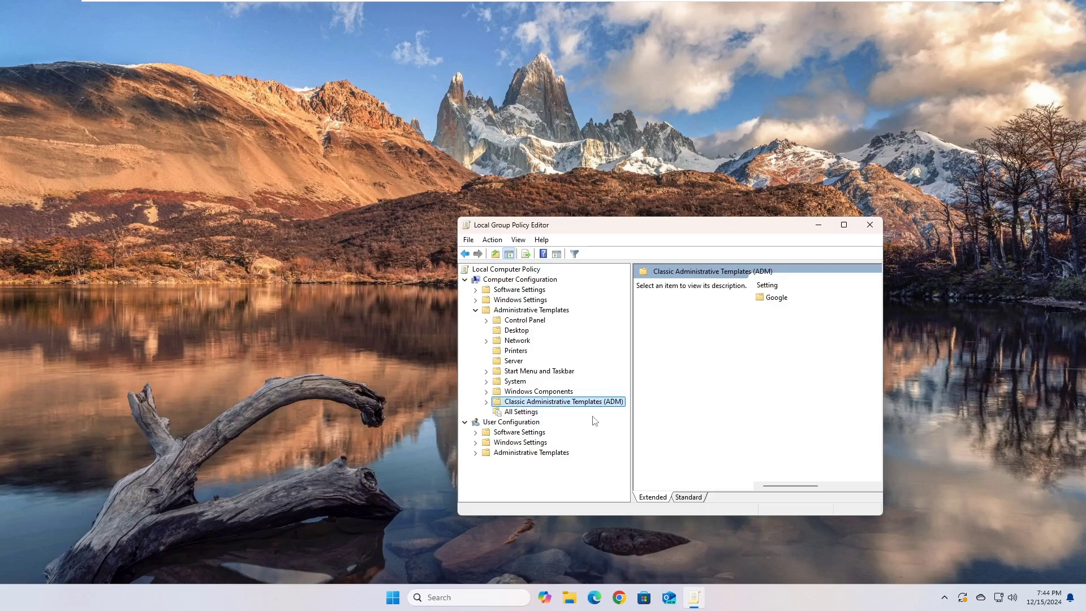
{"action": "left_click", "coordinate": [487, 403]}
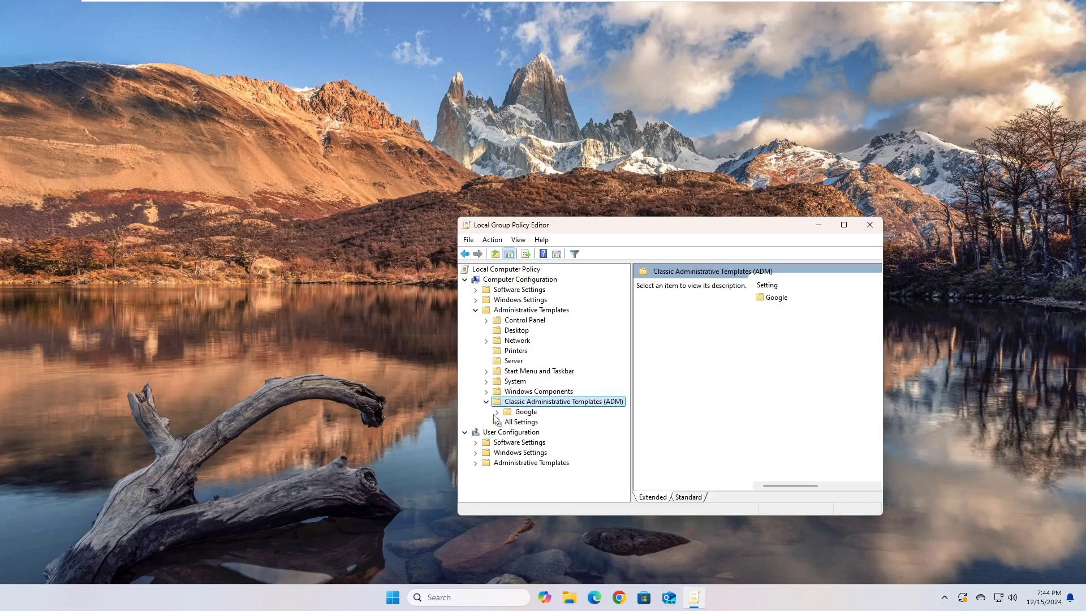
{"action": "left_click", "coordinate": [525, 413]}
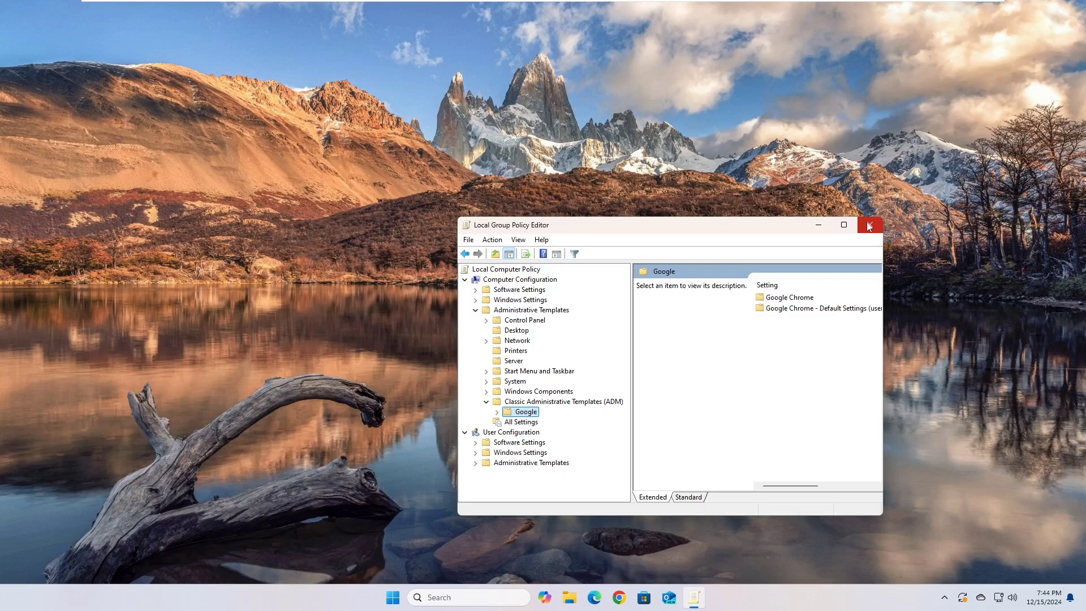
{"action": "left_click", "coordinate": [870, 226]}
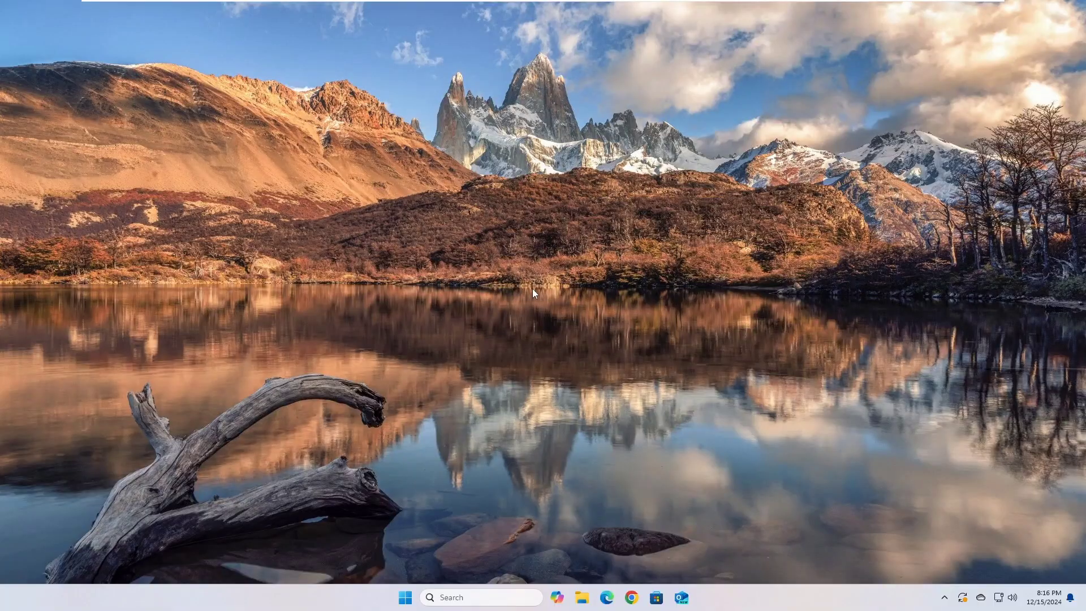
Reopen the Group Policy Editor via Run and enlarge its window and tree pane
{"action": "right_click", "coordinate": [406, 596]}
{"action": "left_click", "coordinate": [392, 528]}
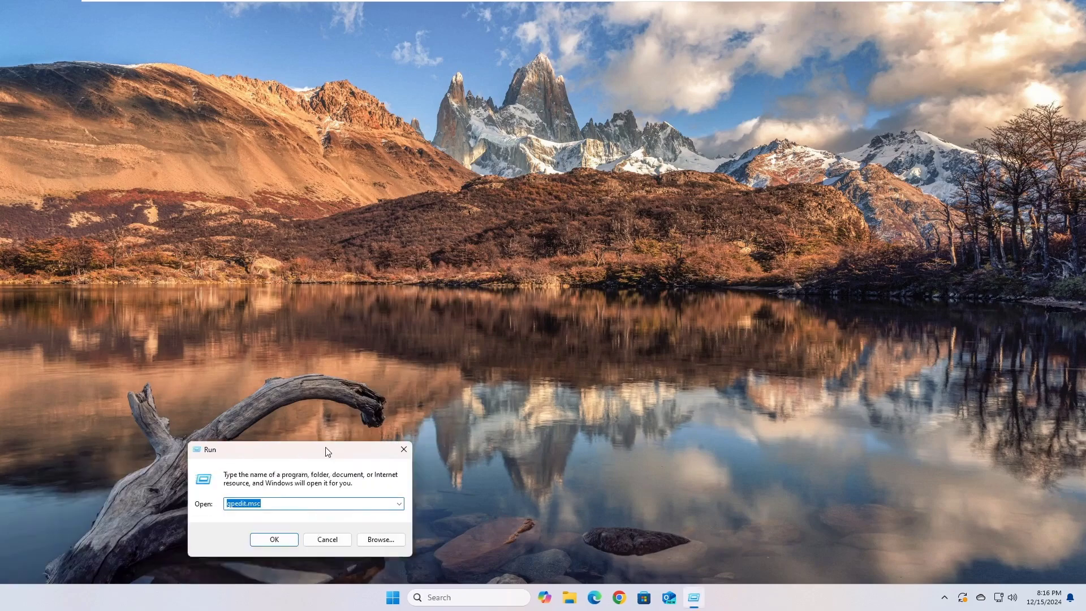
{"action": "left_click_drag", "start_coordinate": [327, 451], "coordinate": [656, 249]}
{"action": "left_click", "coordinate": [603, 343]}
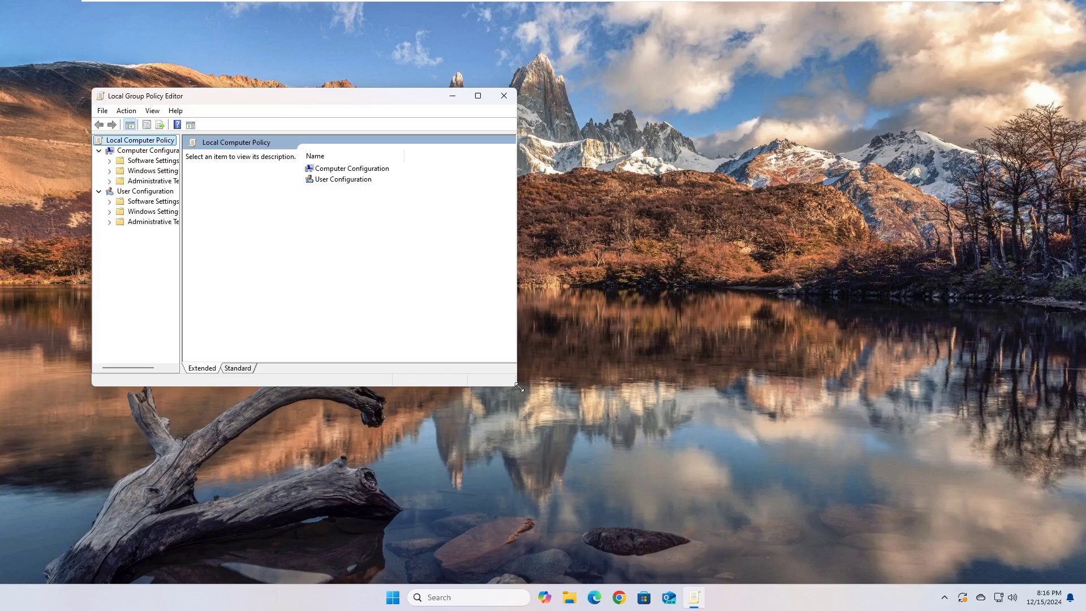
{"action": "left_click_drag", "start_coordinate": [519, 388], "coordinate": [967, 552]}
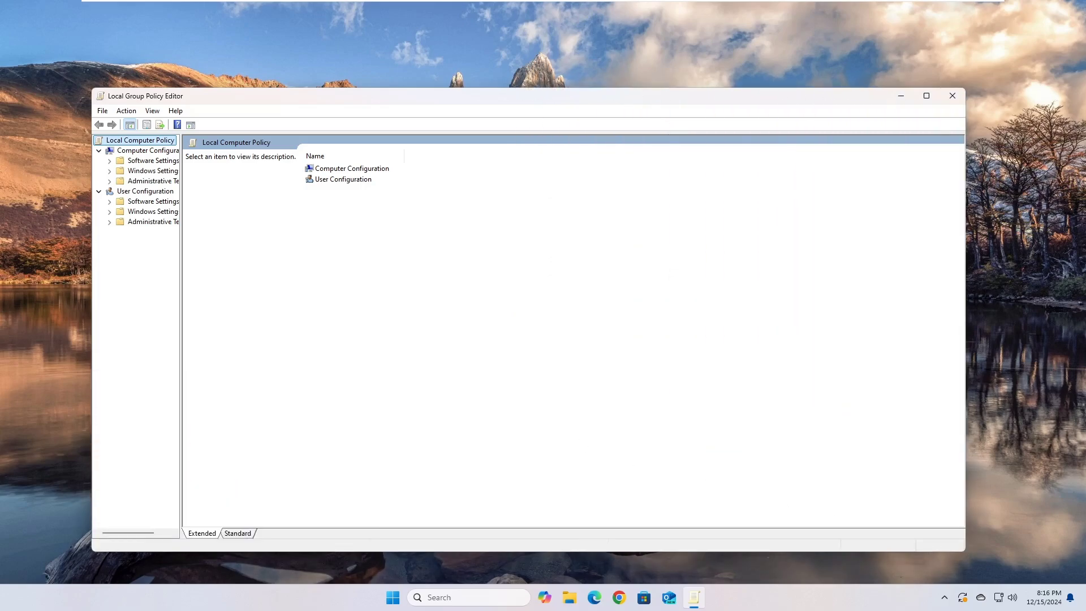
{"action": "left_click_drag", "start_coordinate": [182, 366], "coordinate": [387, 375]}
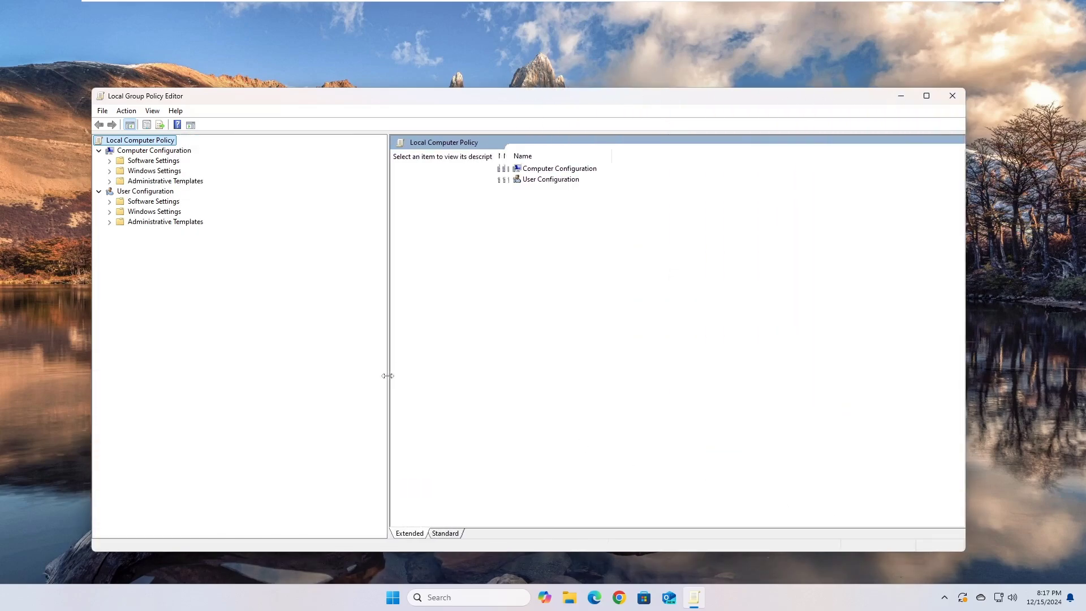
Navigate to Classic ADM > Google > Google Chrome > Extensions and select Configure extension installation blocklist
{"action": "left_click", "coordinate": [109, 181]}
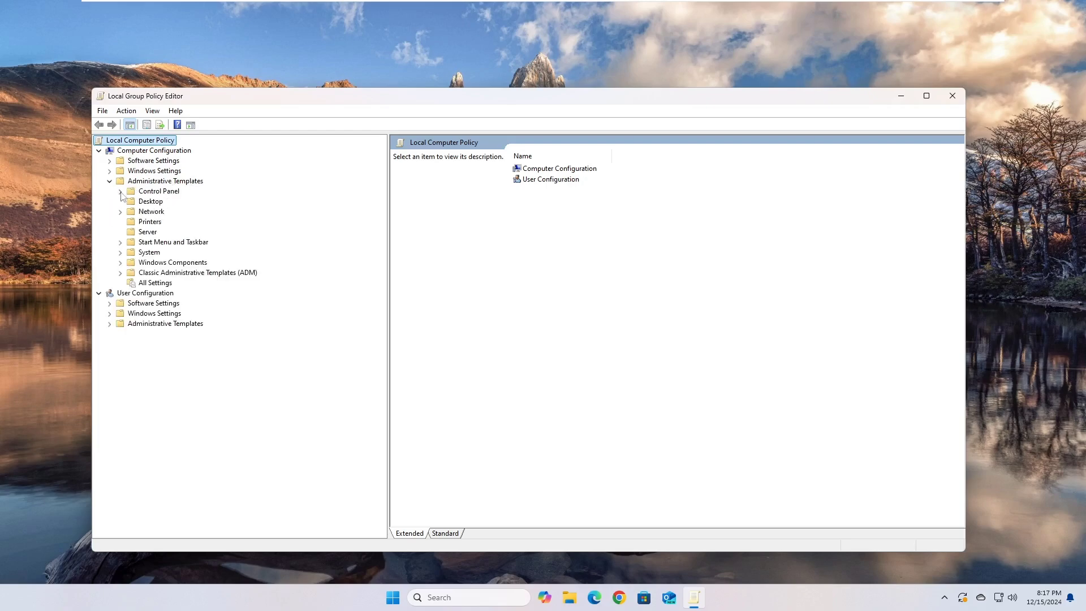
{"action": "left_click", "coordinate": [121, 273]}
{"action": "left_click", "coordinate": [131, 283]}
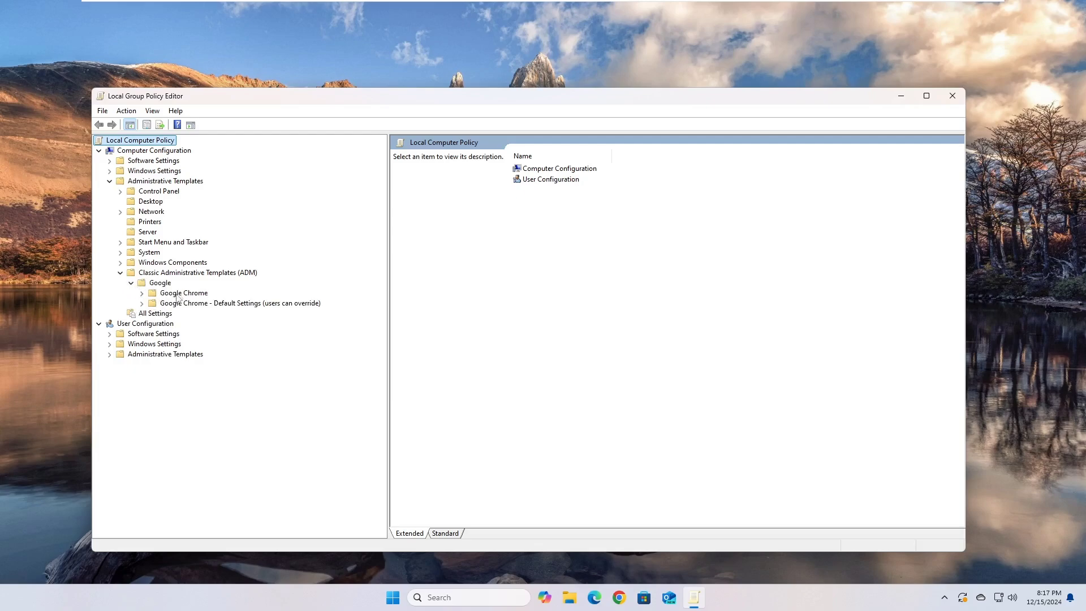
{"action": "left_click", "coordinate": [142, 294]}
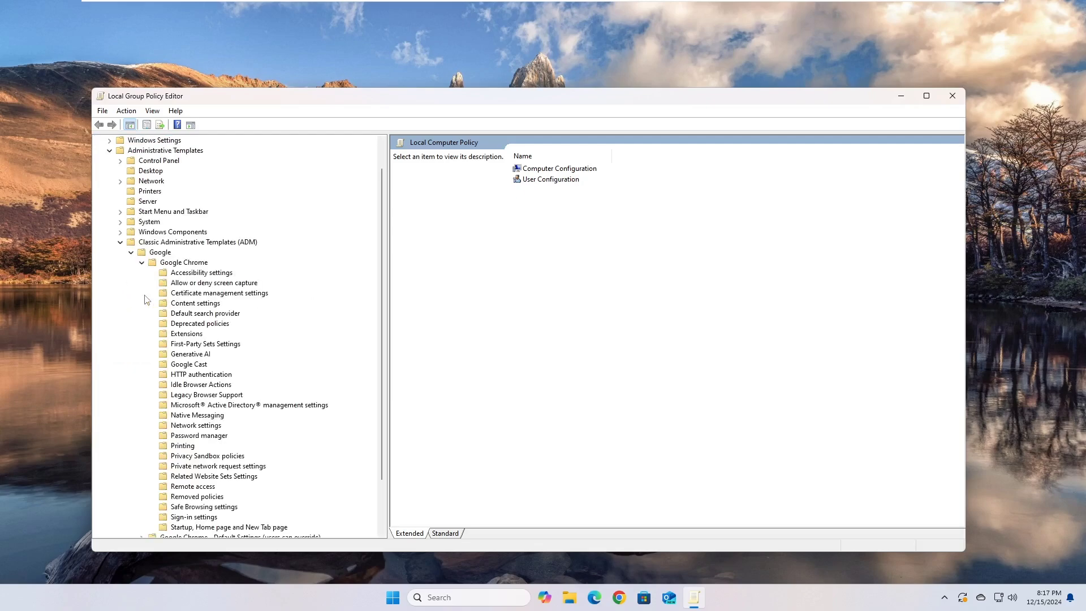
{"action": "left_click", "coordinate": [187, 334]}
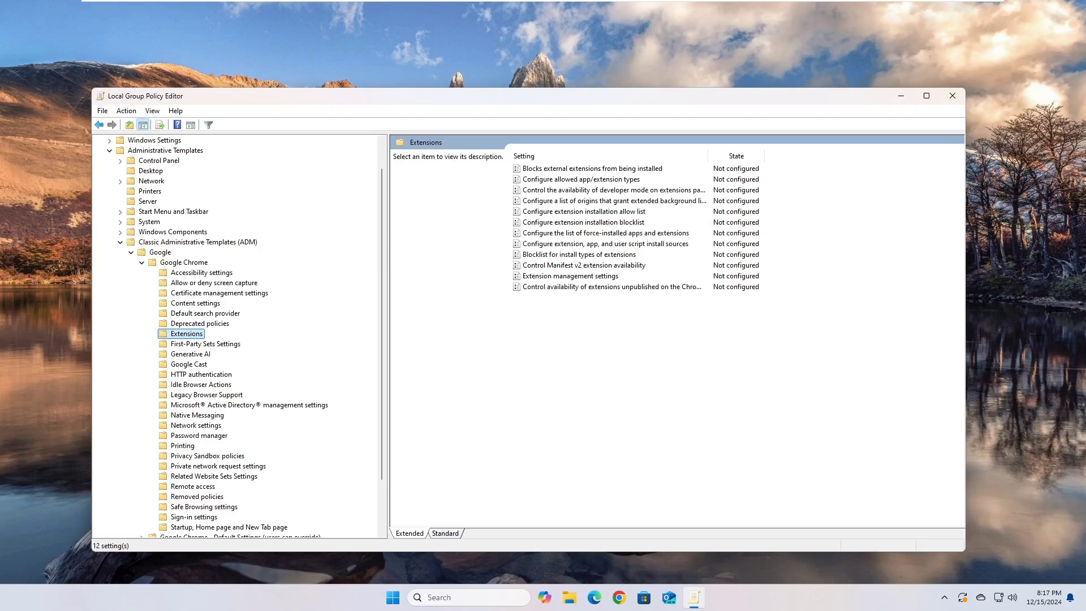
{"action": "left_click", "coordinate": [639, 224]}
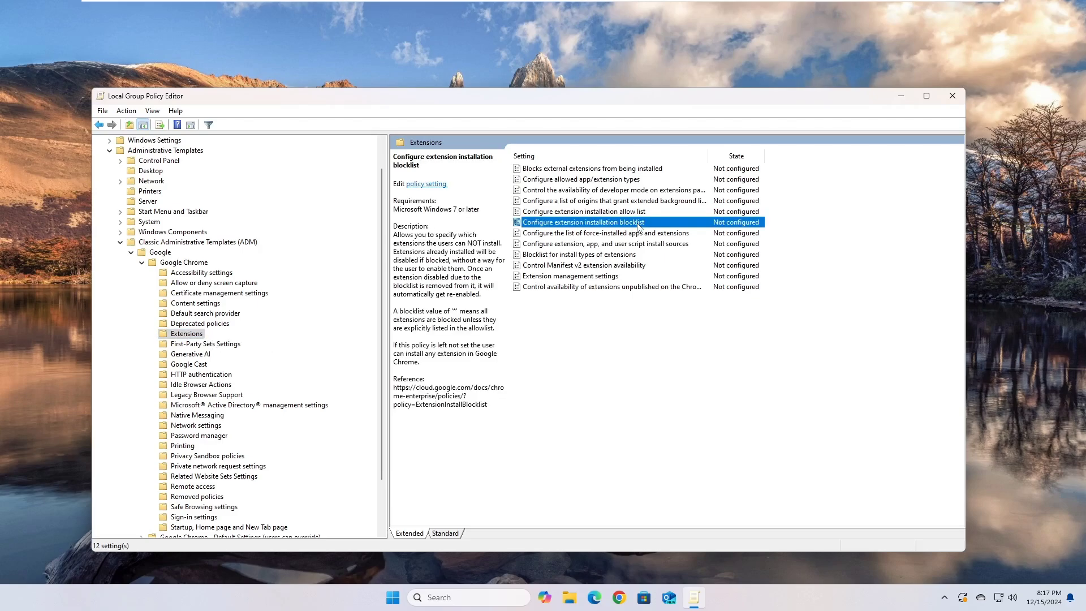
Open the Configure extension installation blocklist policy and set it to Enabled
{"action": "double_click", "coordinate": [639, 224]}
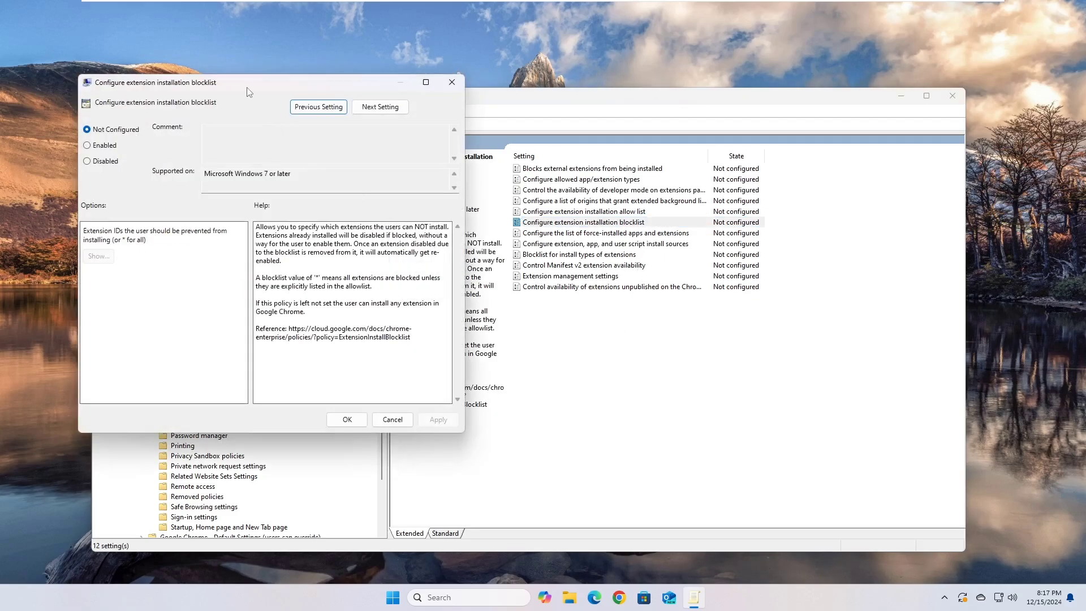
{"action": "left_click_drag", "start_coordinate": [249, 92], "coordinate": [591, 161]}
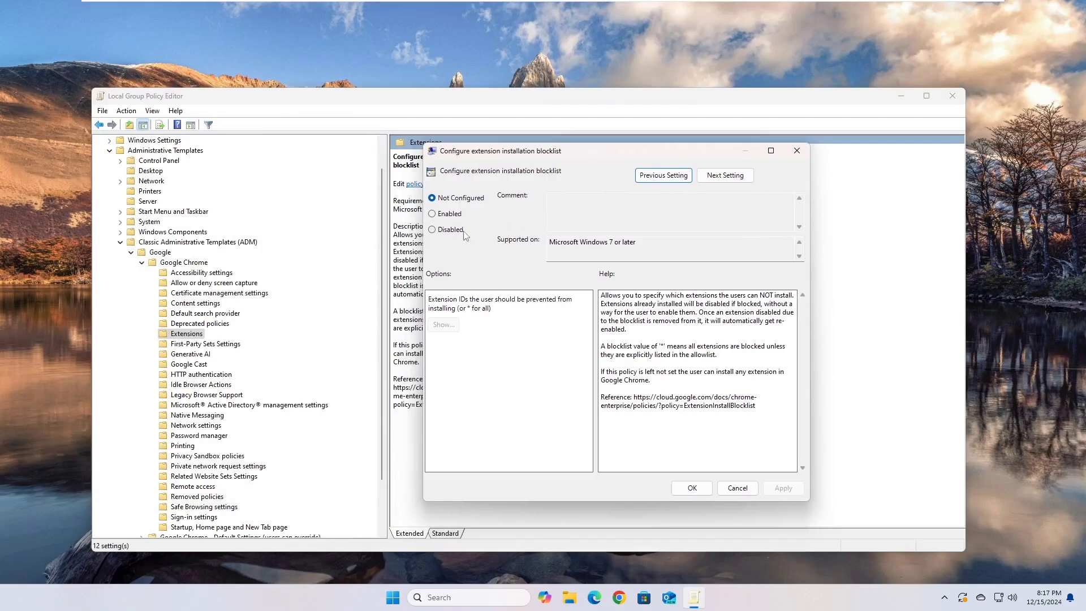
{"action": "left_click", "coordinate": [432, 214]}
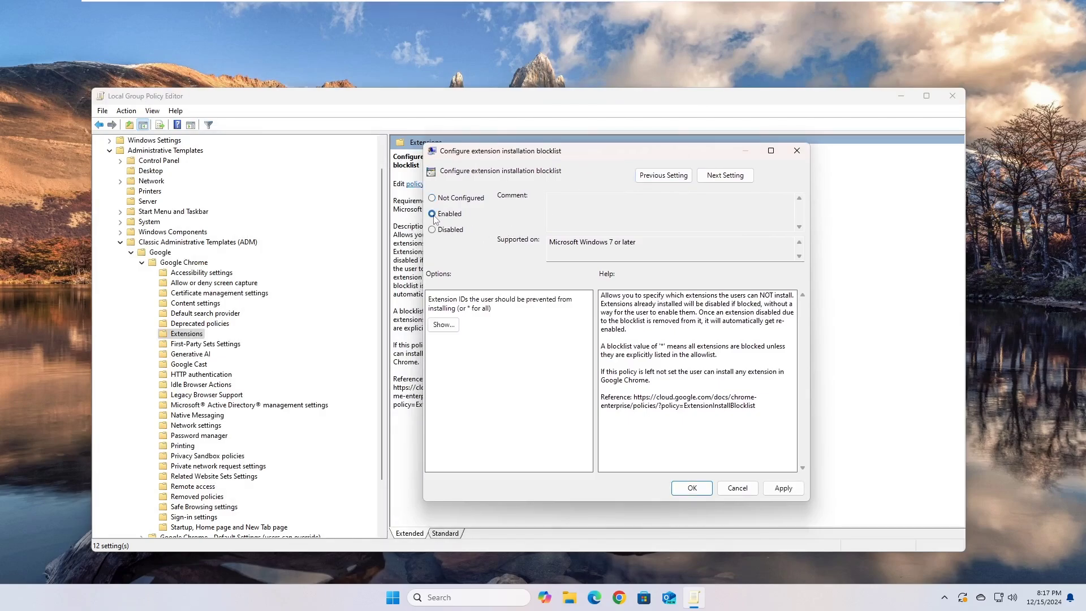
Add * as the only blocklist value and confirm both dialogs
{"action": "left_click", "coordinate": [443, 326]}
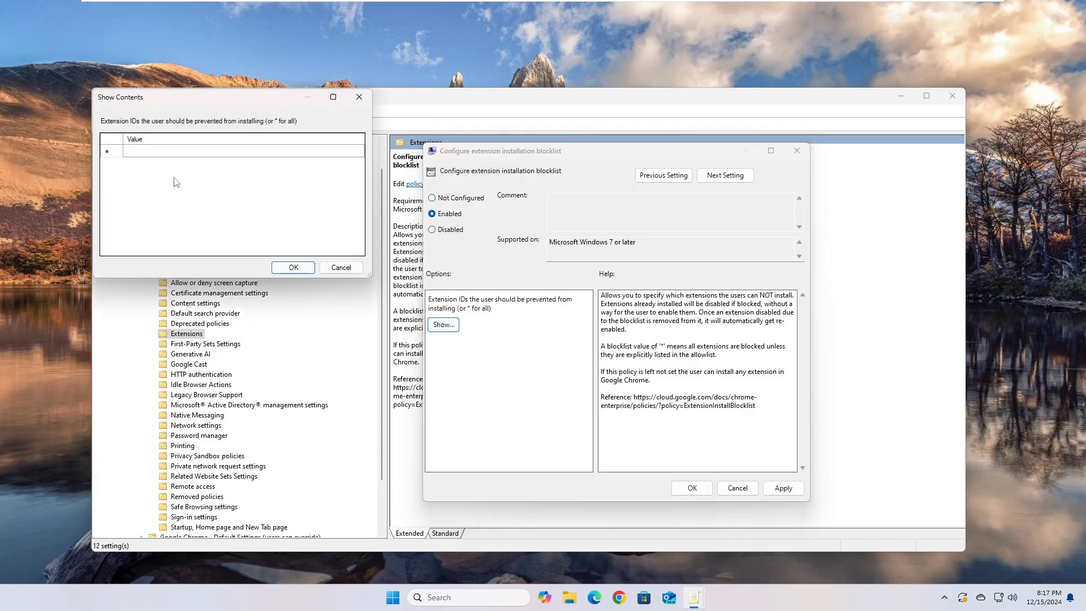
{"action": "left_click", "coordinate": [142, 152]}
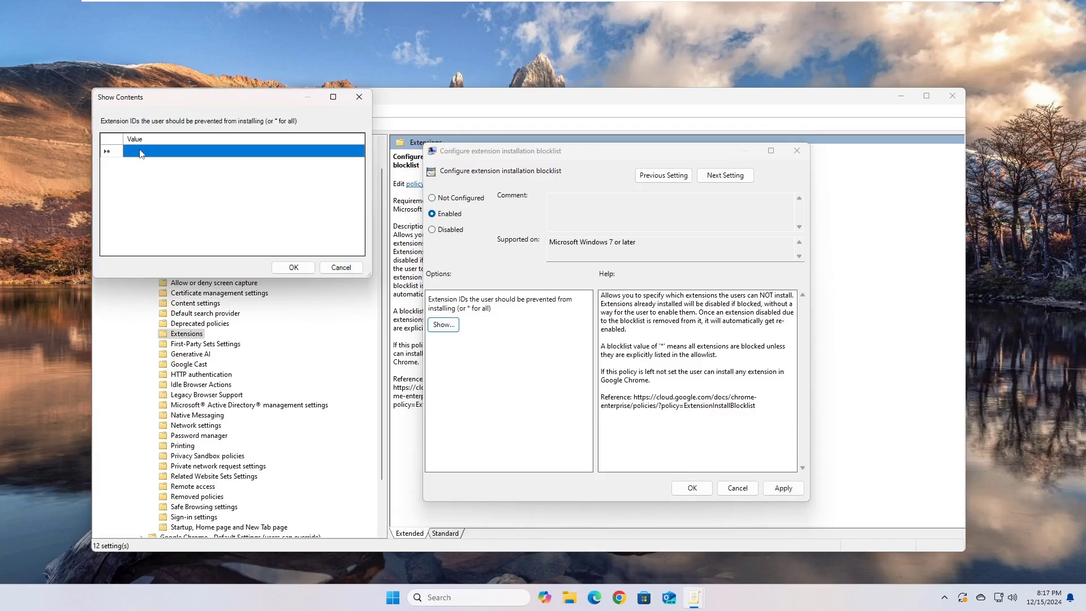
{"action": "left_click", "coordinate": [141, 153]}
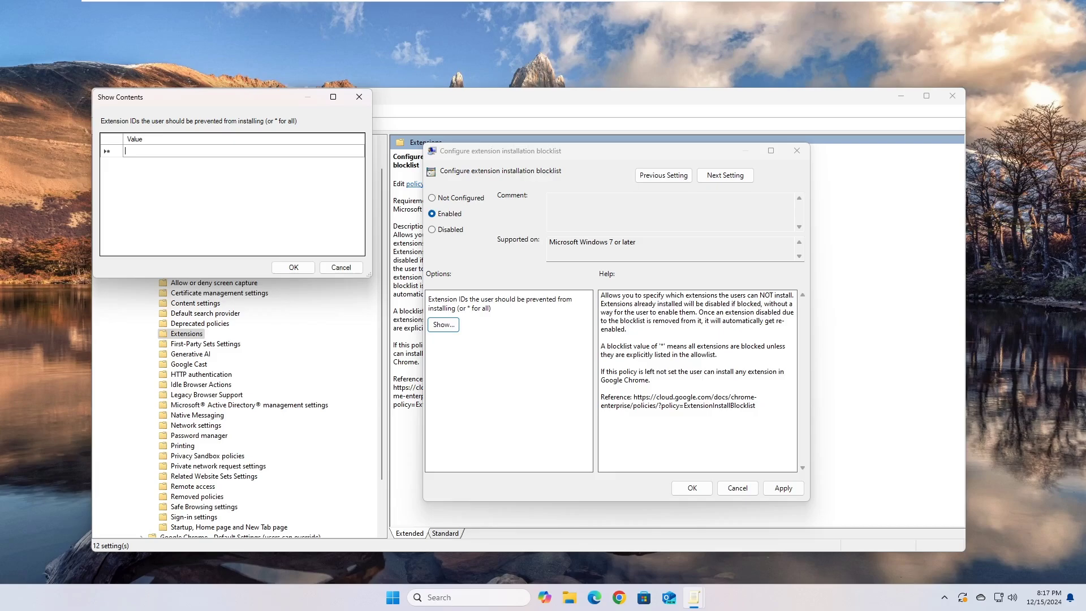
{"action": "type", "text": "*"}
{"action": "left_click", "coordinate": [293, 267]}
{"action": "left_click", "coordinate": [696, 489]}
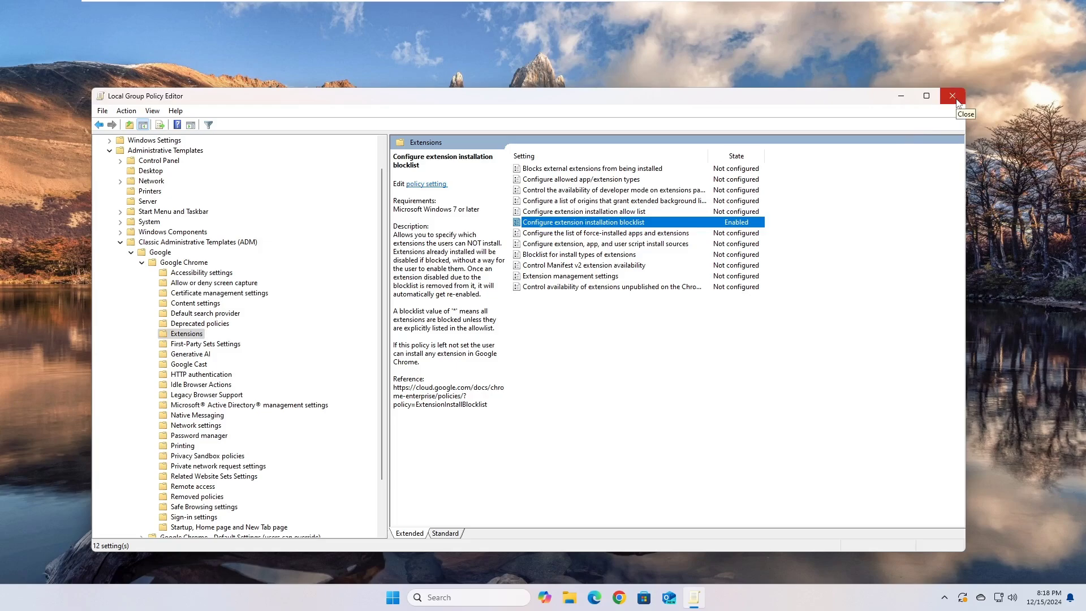
Close the policy editor and open the Chrome Web Store's Extensions category
{"action": "left_click", "coordinate": [952, 97]}
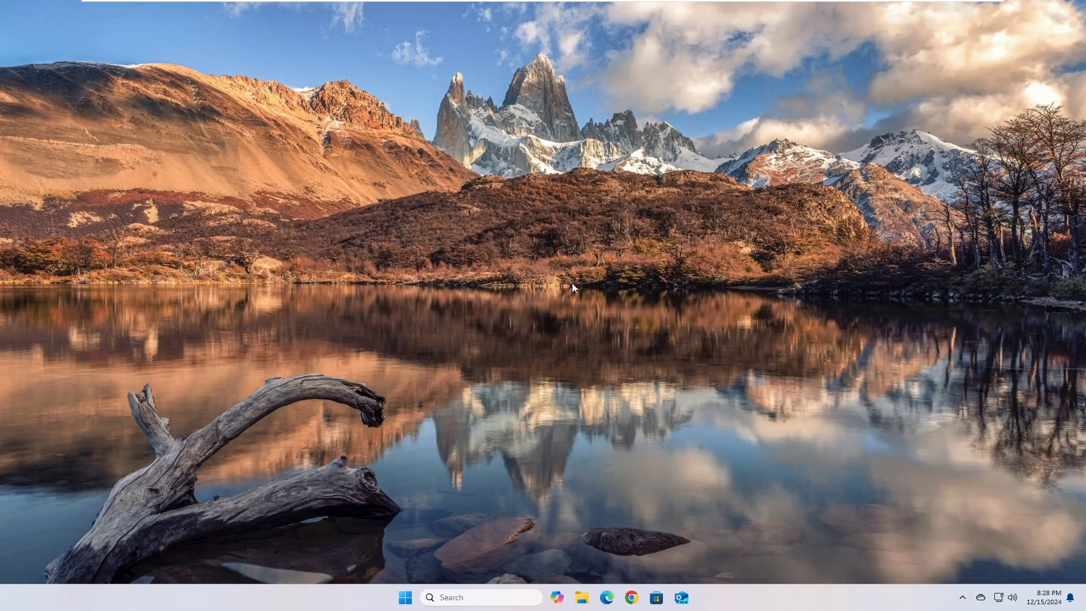
{"action": "left_click", "coordinate": [632, 598]}
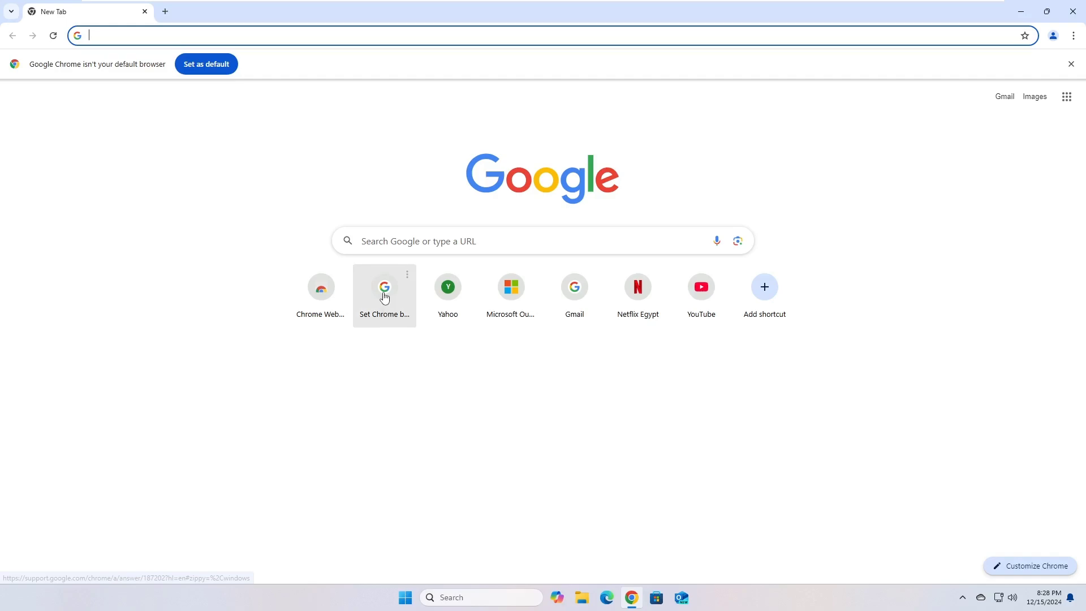
{"action": "left_click", "coordinate": [321, 292]}
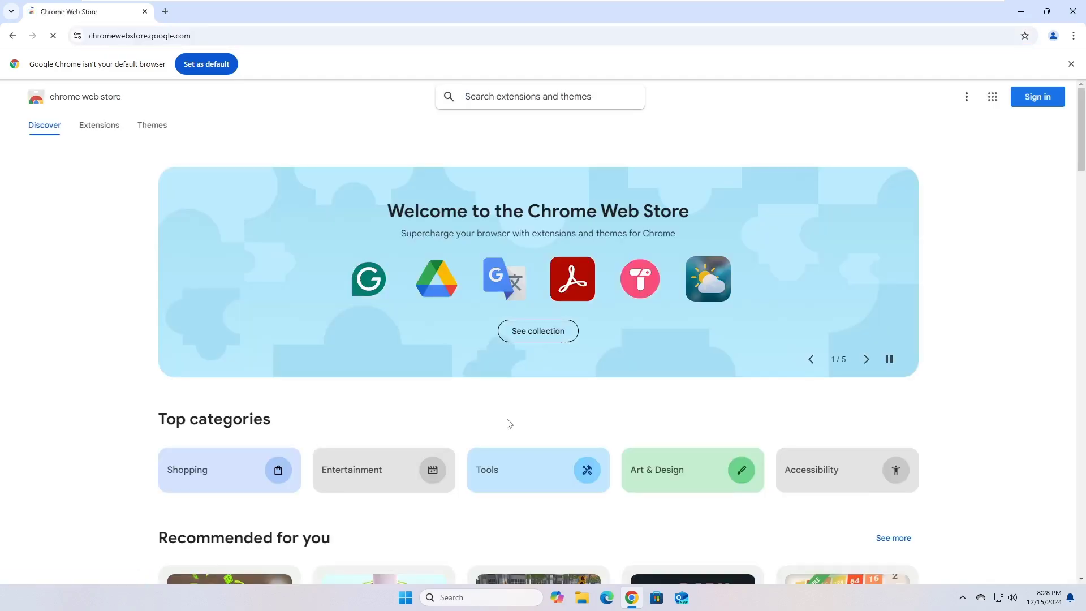
{"action": "left_click", "coordinate": [103, 133]}
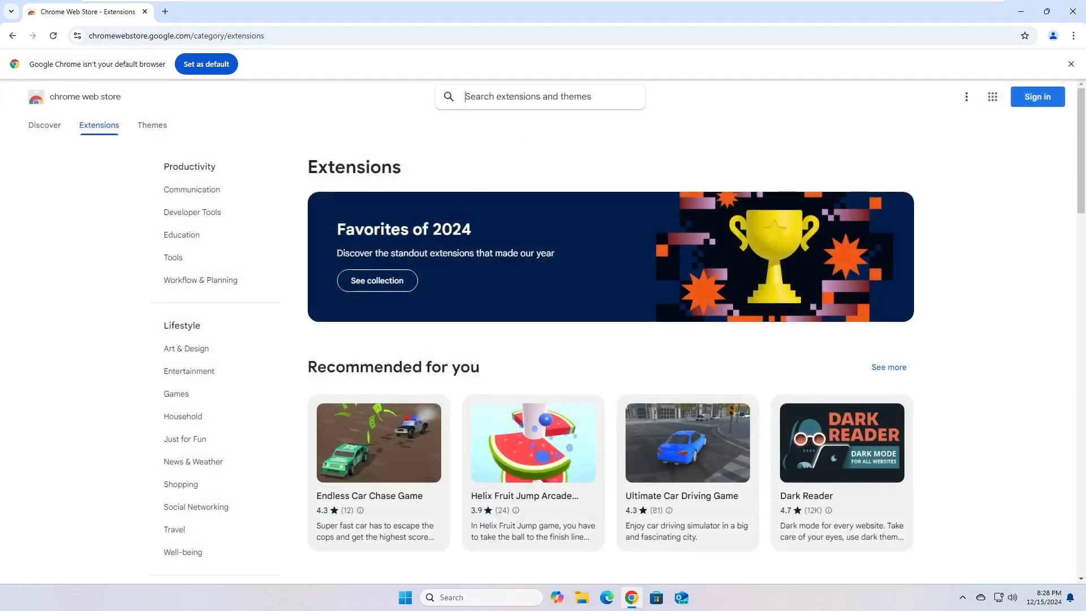
Search 'ghost', open Ghostery to see it blocked by the admin, then minimize Chrome
{"action": "type", "text": "ghost"}
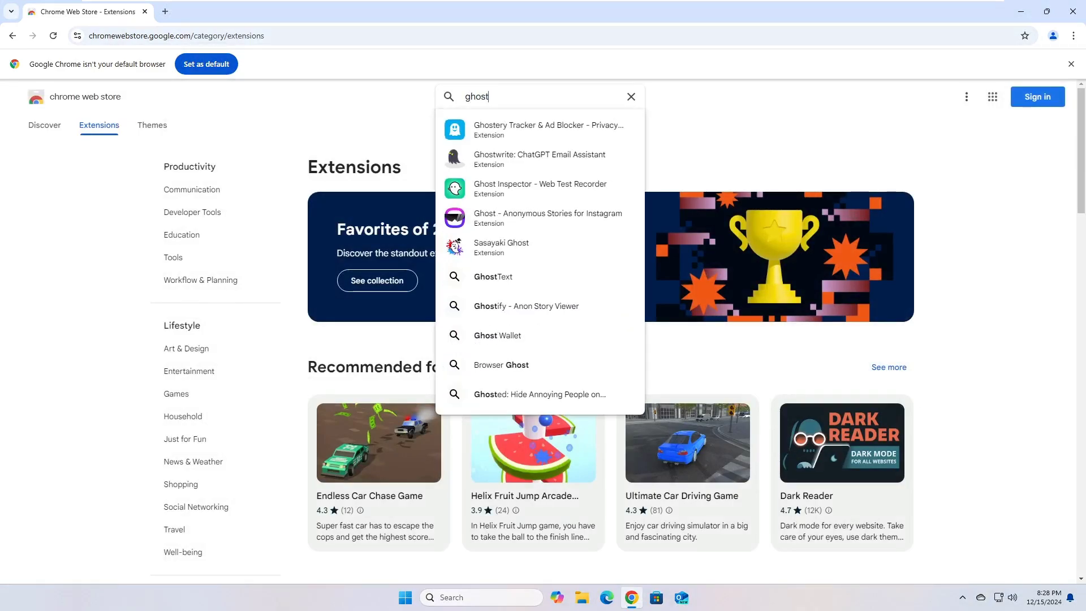
{"action": "key", "text": "Down"}
{"action": "key", "text": "Return"}
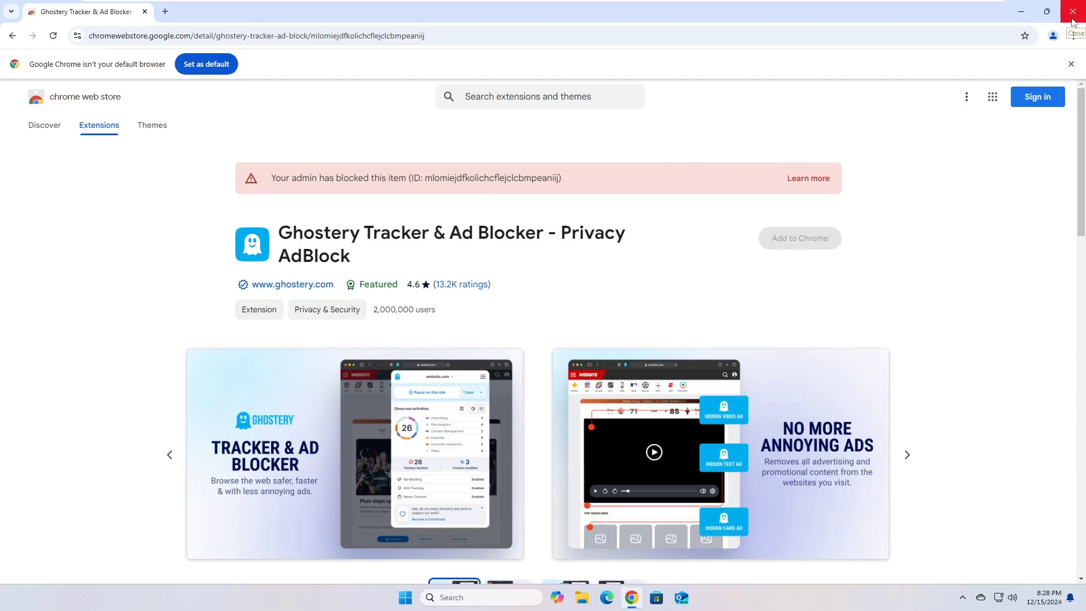
{"action": "left_click", "coordinate": [1021, 17]}
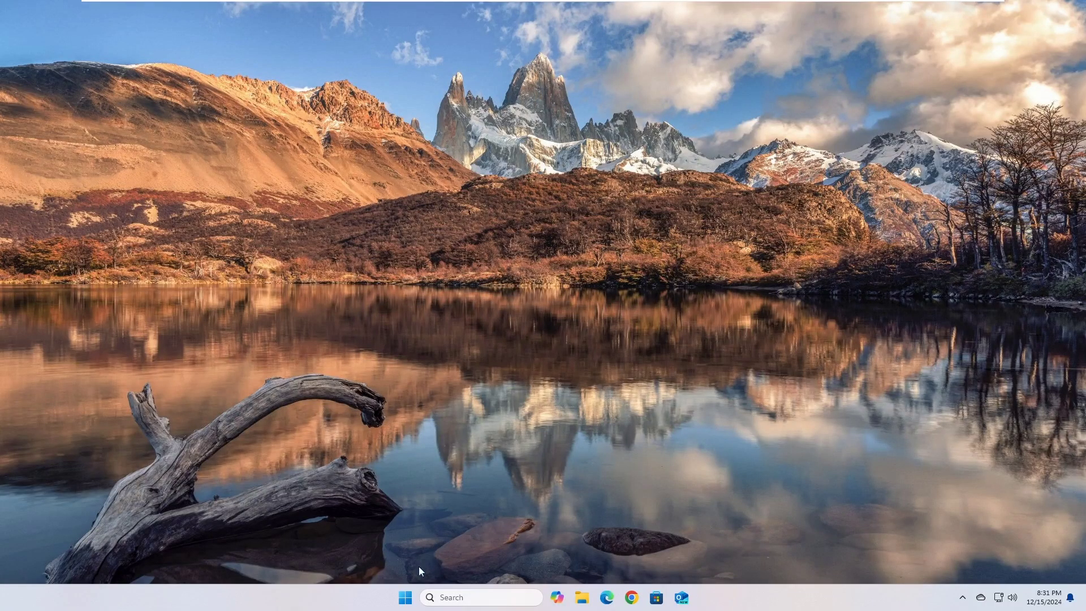
Reopen the Group Policy Editor via Run and enlarge its window and tree pane
{"action": "right_click", "coordinate": [405, 597]}
{"action": "left_click", "coordinate": [382, 525]}
{"action": "left_click_drag", "start_coordinate": [157, 469], "coordinate": [678, 299]}
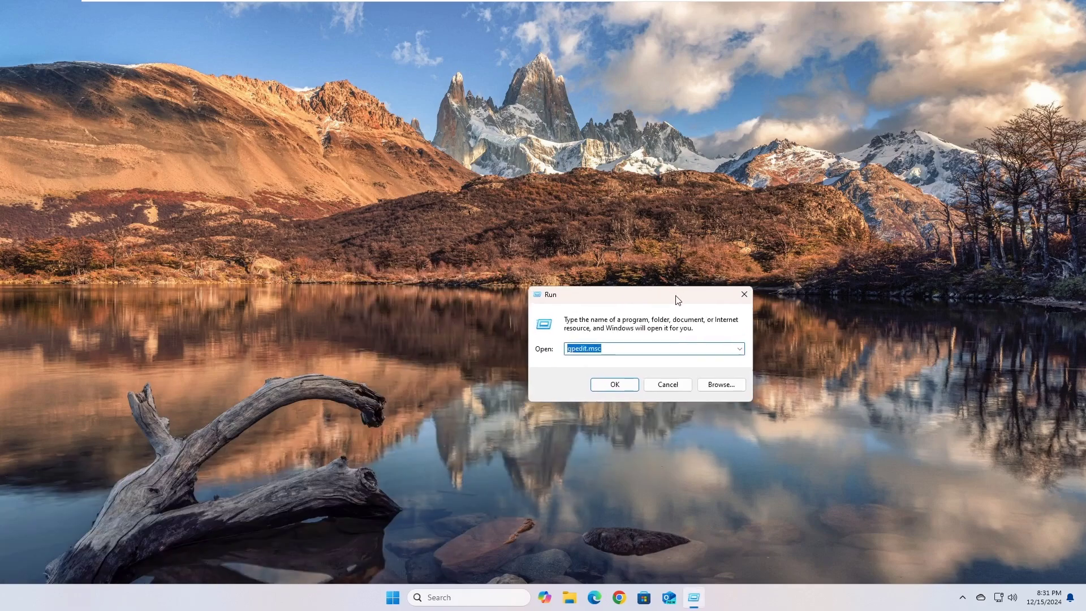
{"action": "left_click", "coordinate": [615, 384]}
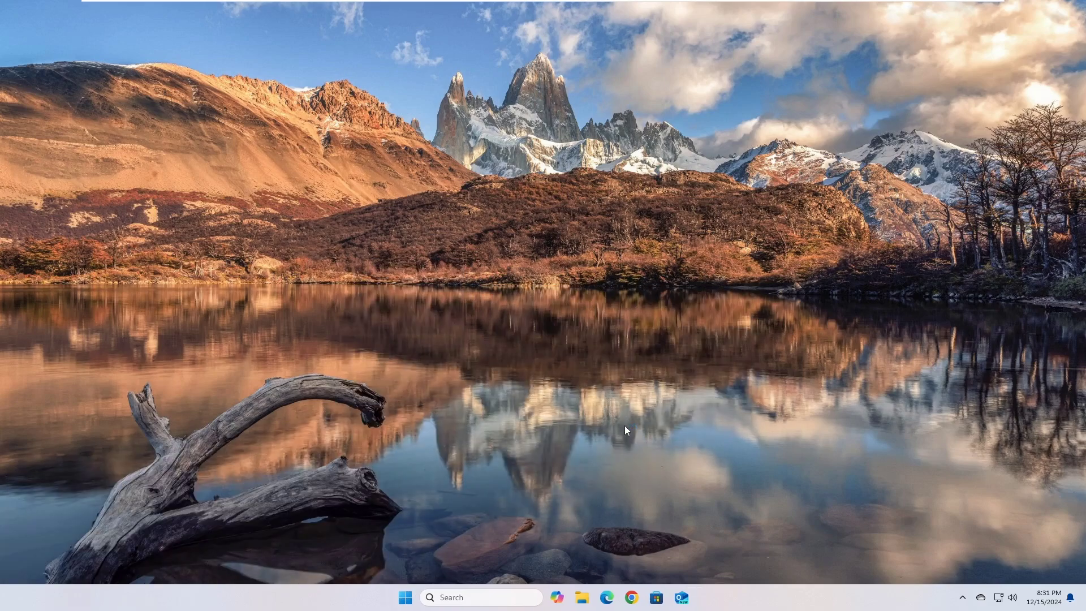
{"action": "left_click_drag", "start_coordinate": [522, 389], "coordinate": [1010, 545]}
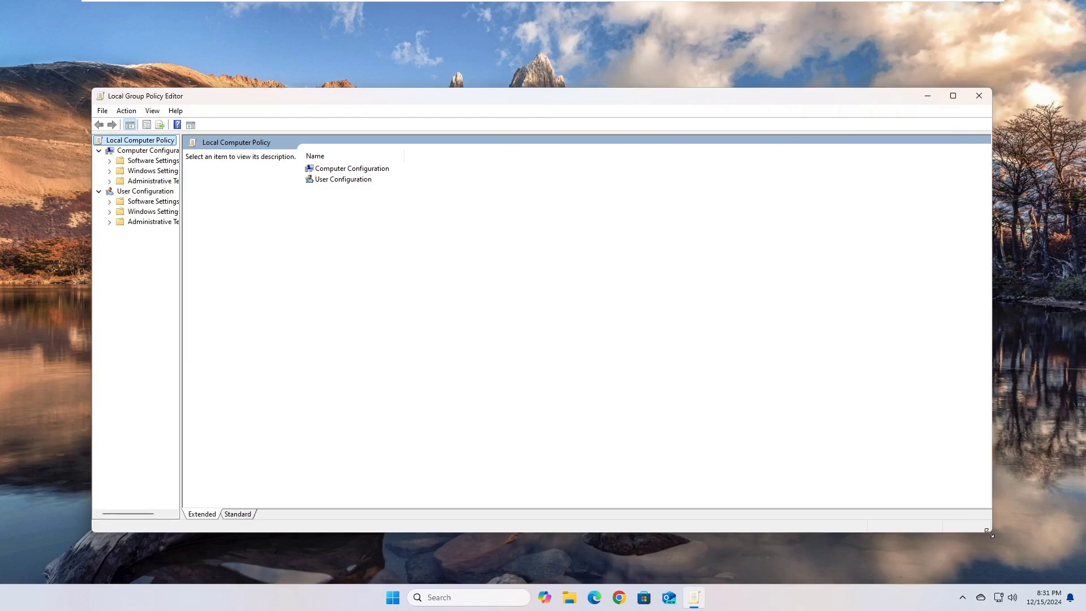
{"action": "left_click_drag", "start_coordinate": [181, 335], "coordinate": [427, 332]}
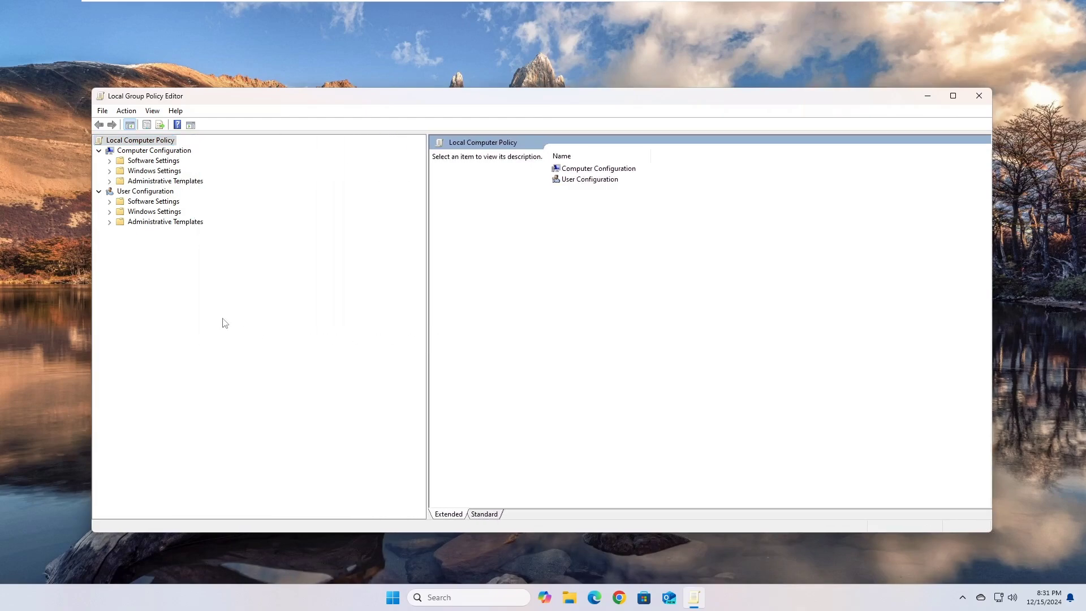
Expand Classic ADM > Google > Google Chrome and show the Extensions policies
{"action": "left_click", "coordinate": [110, 181]}
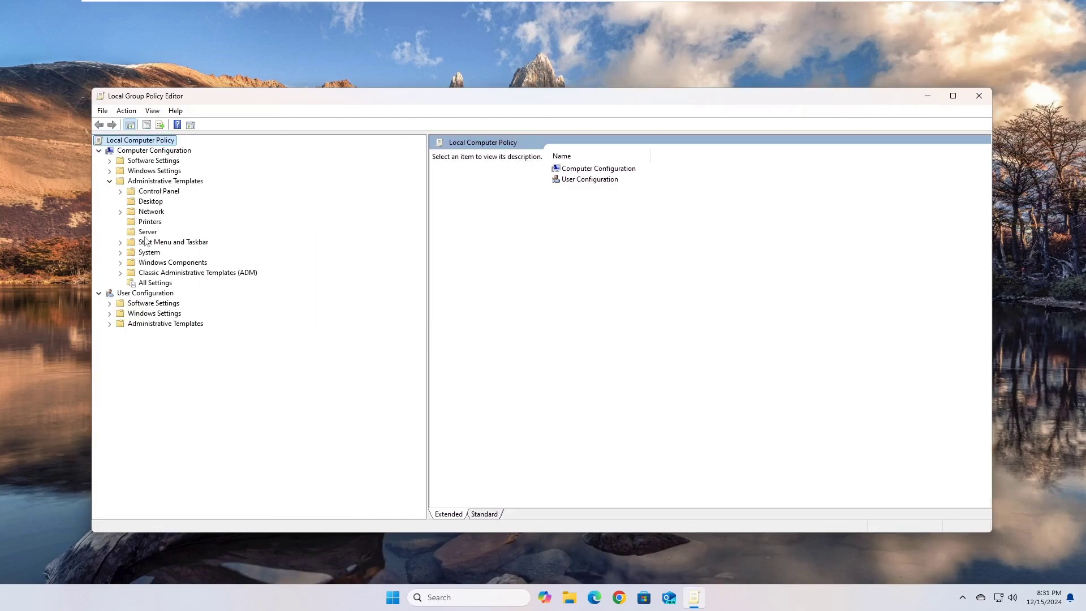
{"action": "left_click", "coordinate": [120, 273]}
{"action": "left_click", "coordinate": [131, 283]}
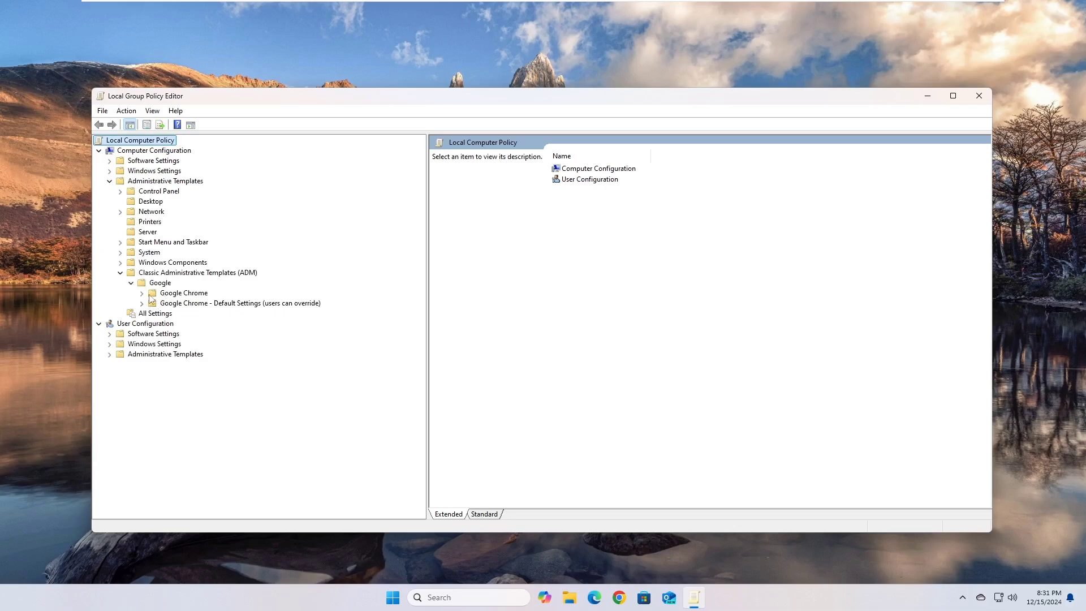
{"action": "left_click", "coordinate": [142, 294]}
{"action": "left_click", "coordinate": [171, 315]}
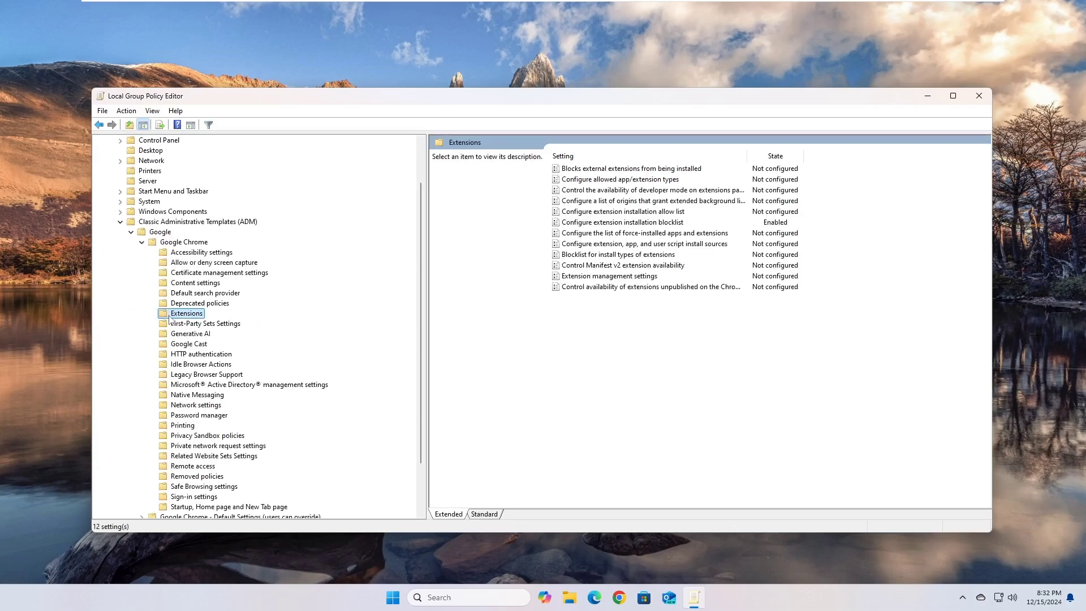
Set Configure extension installation allow list to Enabled and open its empty ID list
{"action": "left_click", "coordinate": [666, 213]}
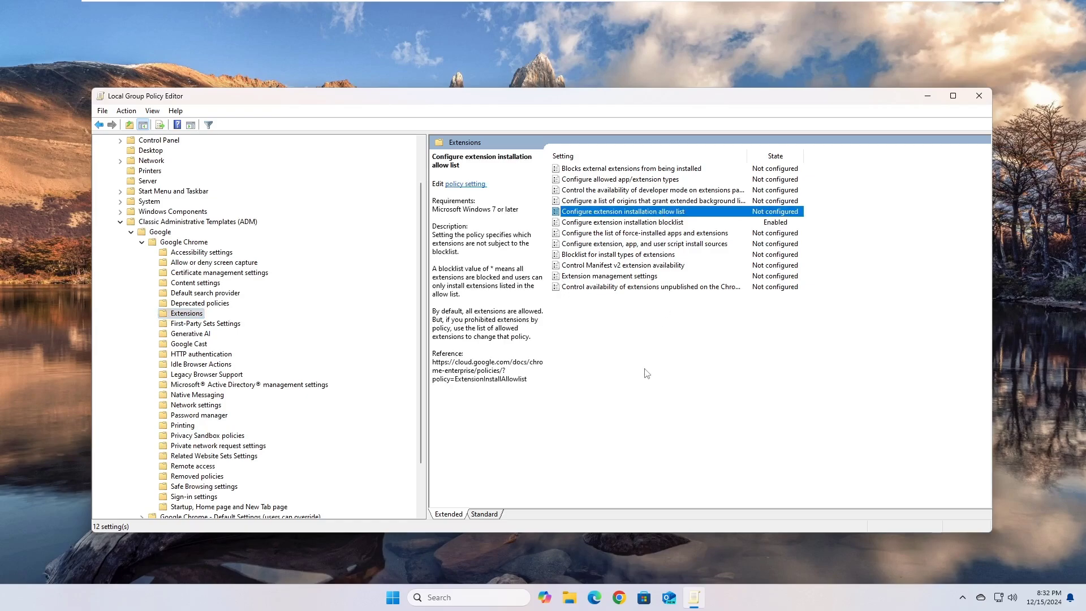
{"action": "key", "text": "Return"}
{"action": "left_click_drag", "start_coordinate": [242, 61], "coordinate": [619, 150]}
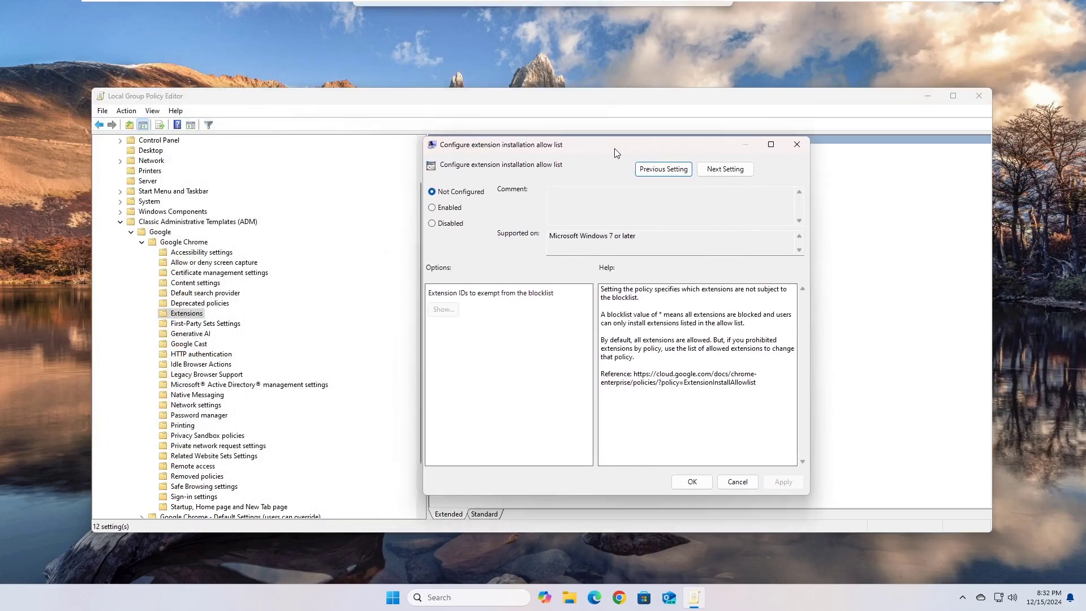
{"action": "left_click", "coordinate": [453, 206]}
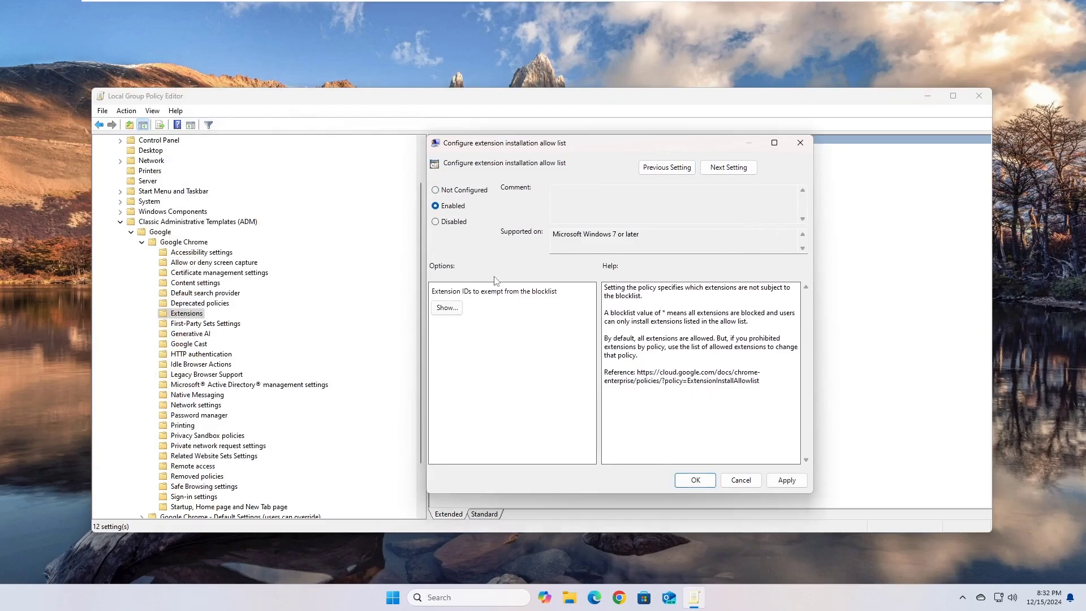
{"action": "left_click", "coordinate": [447, 308]}
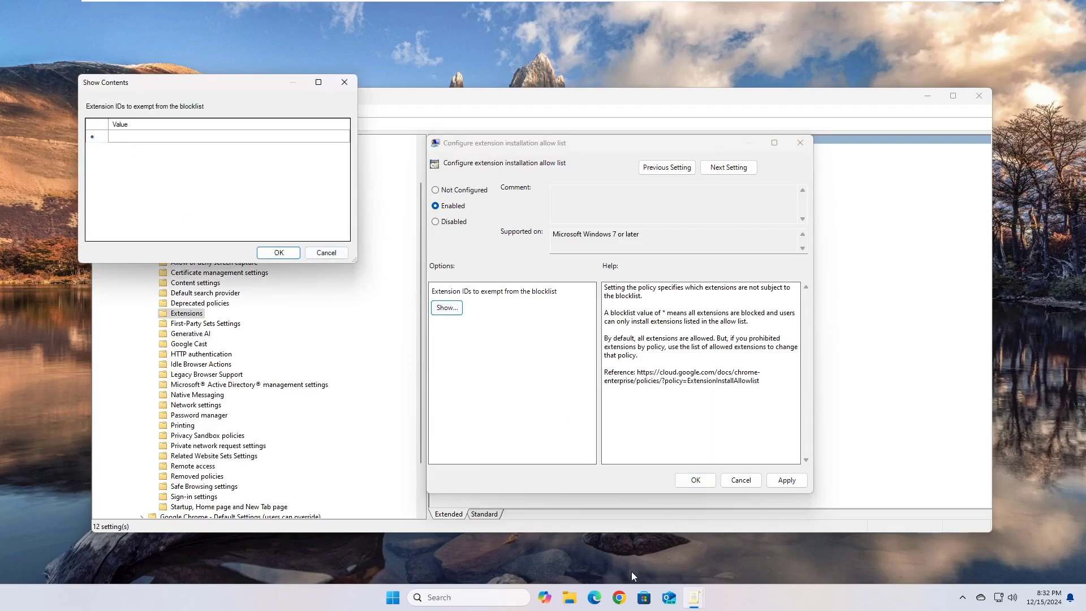
In Chrome, search the Web Store for 'ghost' and open the blocked Ghostery Tracker & Ad Blocker page
{"action": "left_click", "coordinate": [619, 598]}
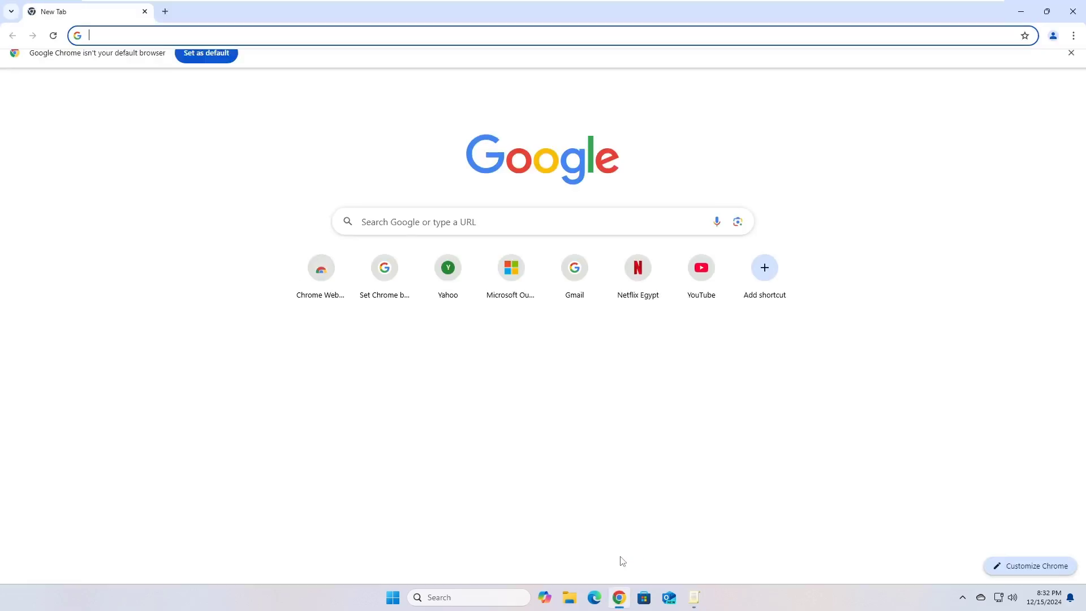
{"action": "left_click", "coordinate": [320, 289]}
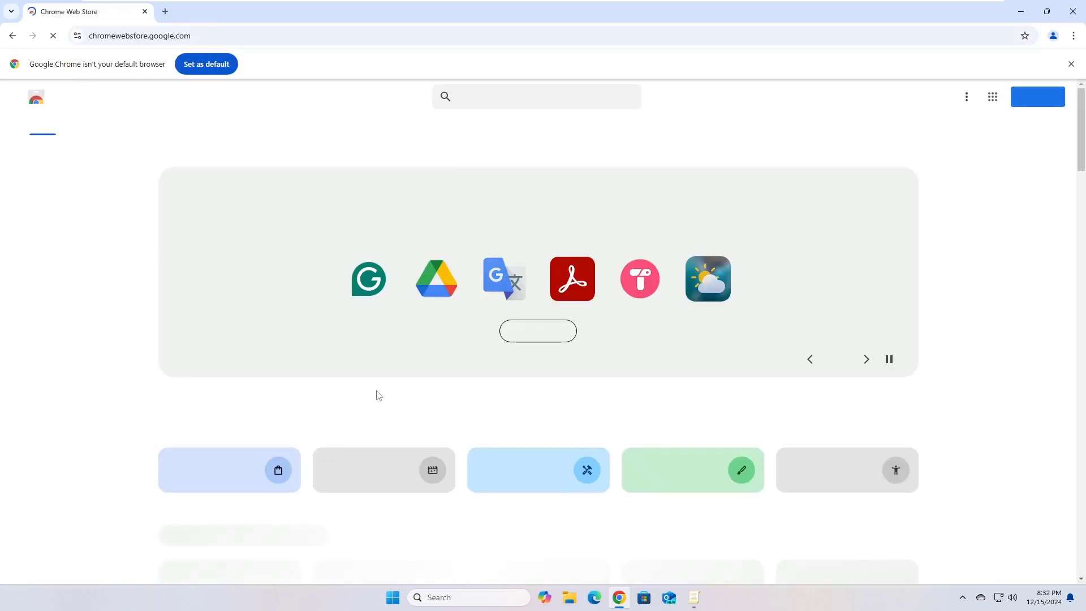
{"action": "left_click", "coordinate": [99, 127]}
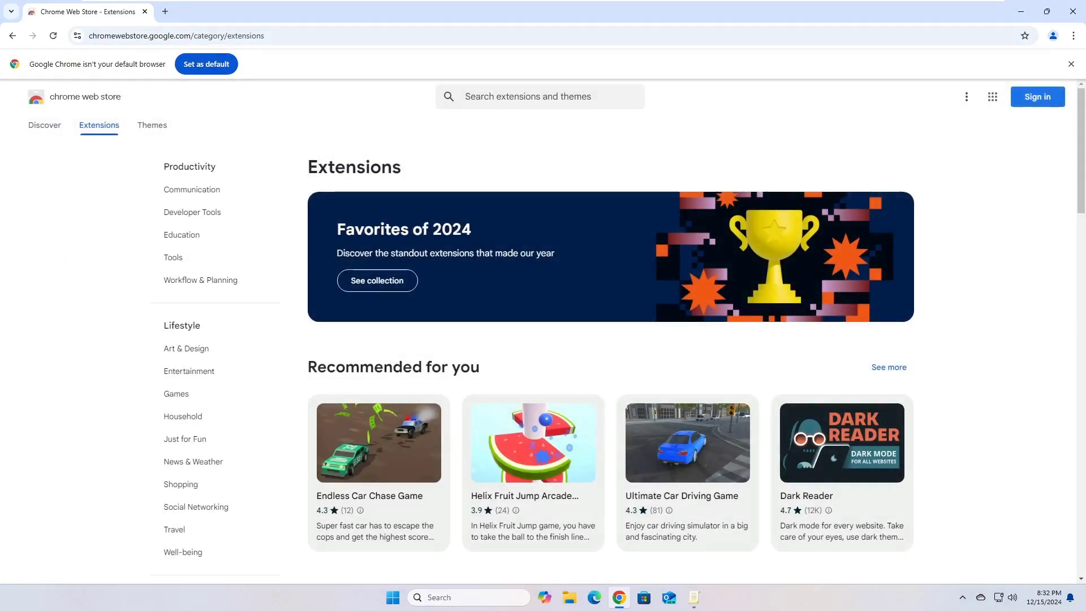
{"action": "left_click", "coordinate": [540, 97]}
{"action": "type", "text": "ghost"}
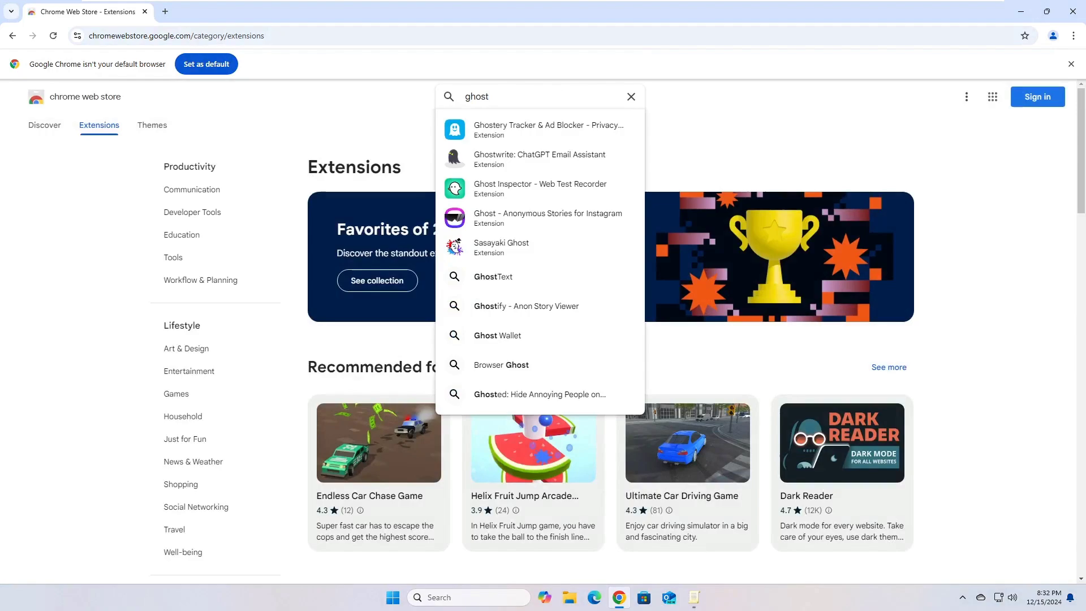
{"action": "key", "text": "Down"}
{"action": "key", "text": "Return"}
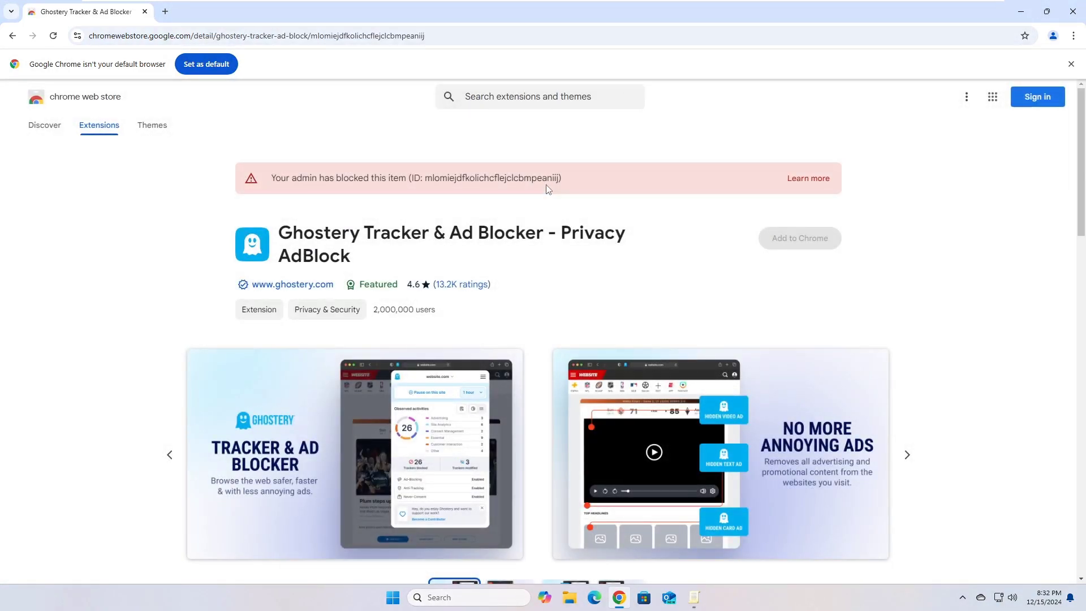
Copy Ghostery's extension ID from the end of the page URL
{"action": "left_click_drag", "start_coordinate": [423, 178], "coordinate": [455, 178]}
{"action": "left_click", "coordinate": [392, 85]}
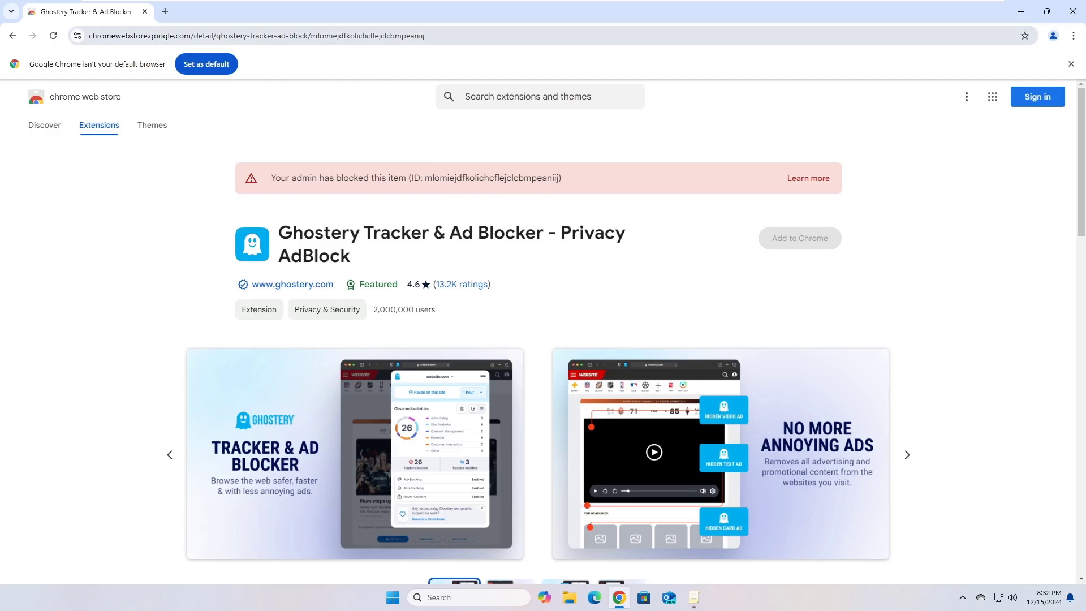
{"action": "left_click_drag", "start_coordinate": [338, 36], "coordinate": [451, 35]}
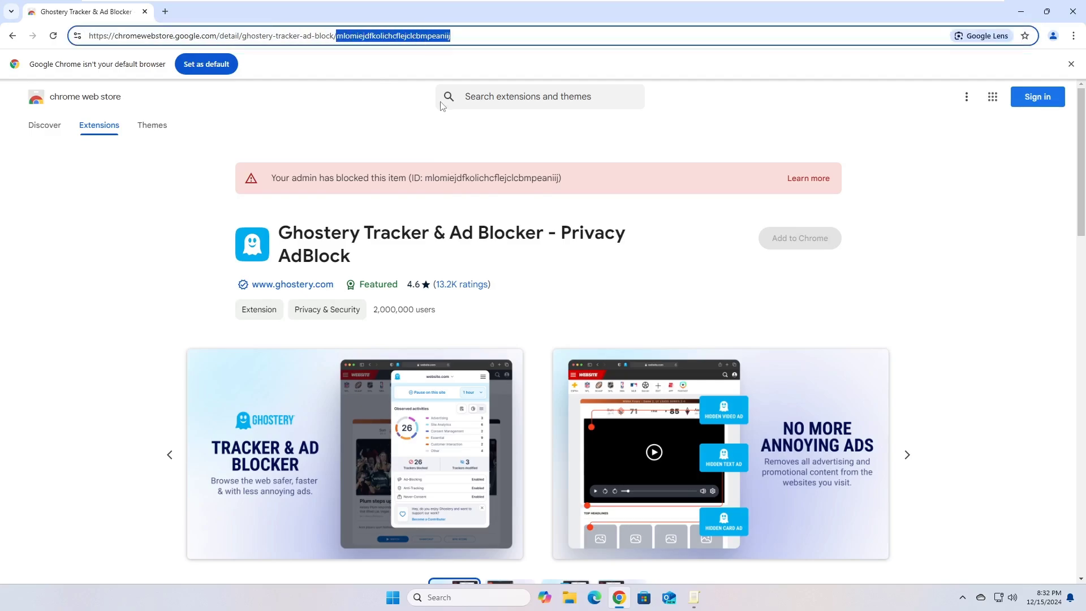
{"action": "right_click", "coordinate": [411, 36]}
{"action": "left_click", "coordinate": [436, 143]}
Back in the policy editor, paste the Ghostery extension ID into the empty exemption list row and confirm
{"action": "left_click", "coordinate": [1074, 15]}
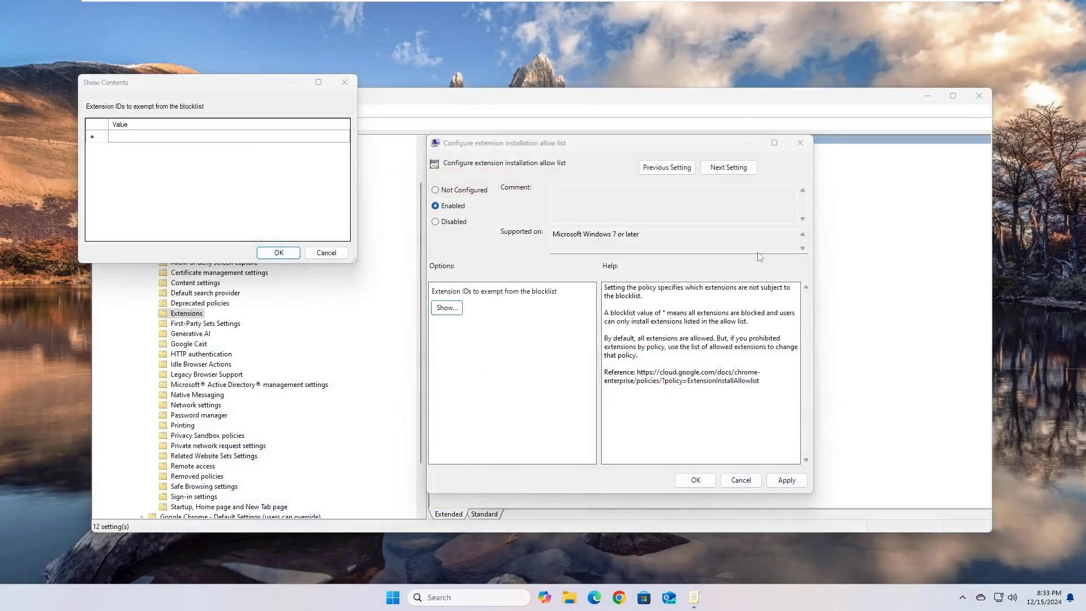
{"action": "left_click", "coordinate": [152, 140]}
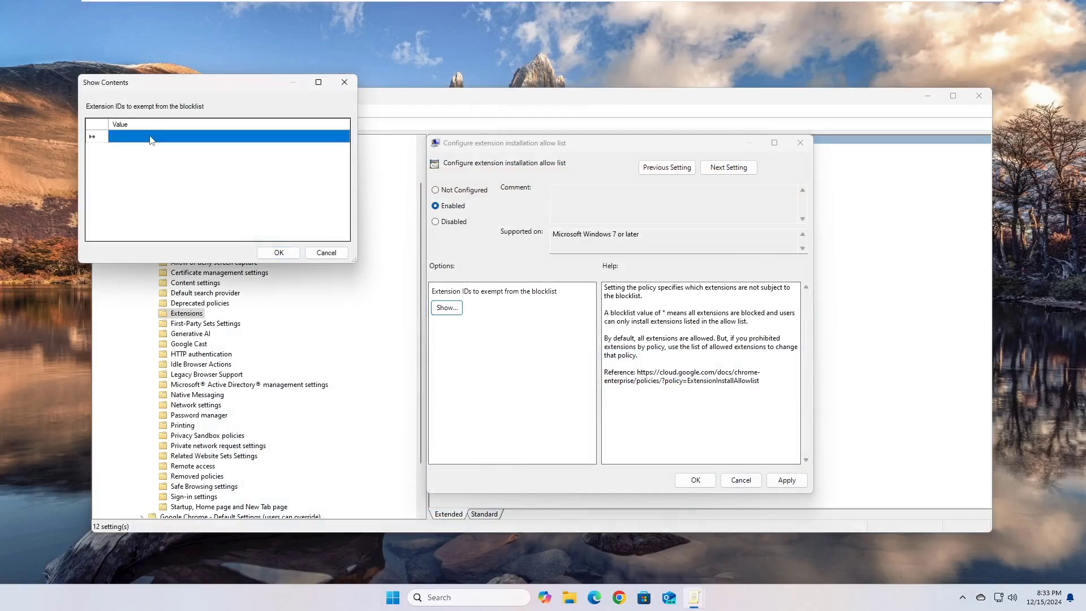
{"action": "left_click", "coordinate": [151, 141]}
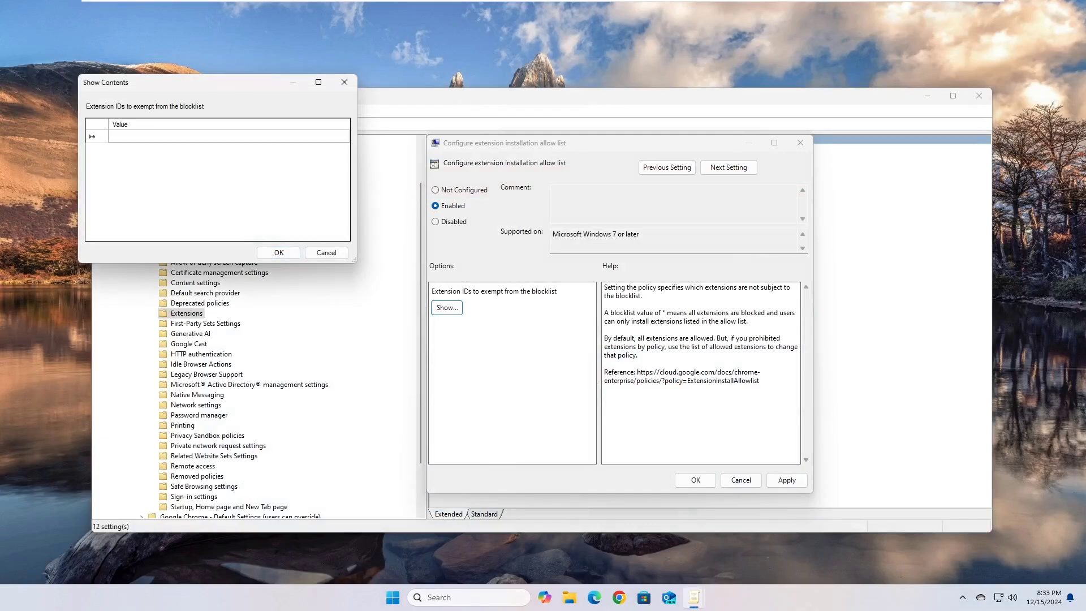
{"action": "key", "text": "ctrl+v"}
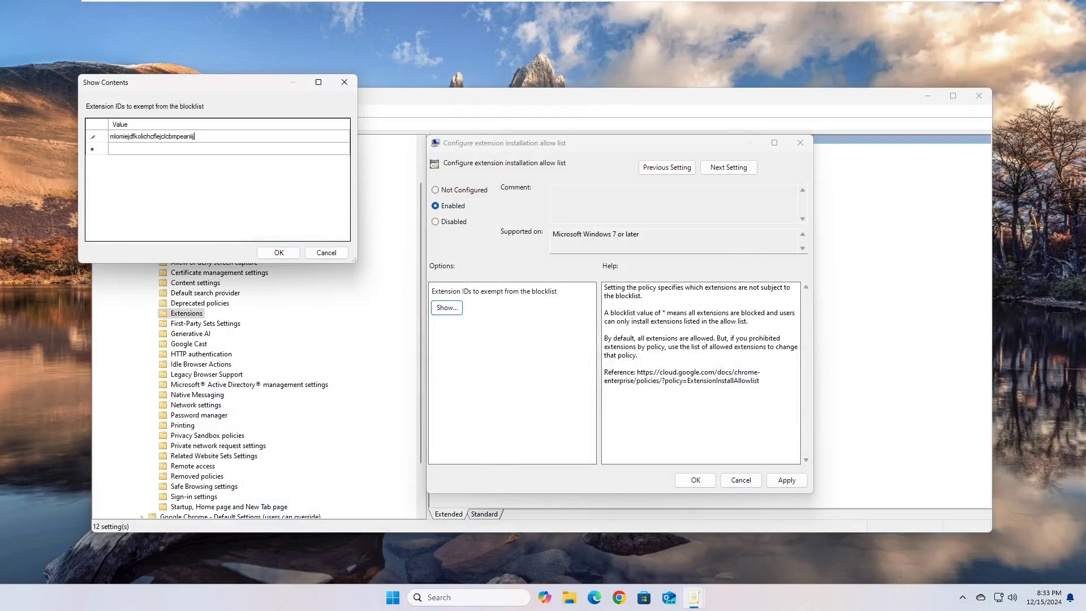
{"action": "left_click", "coordinate": [272, 253]}
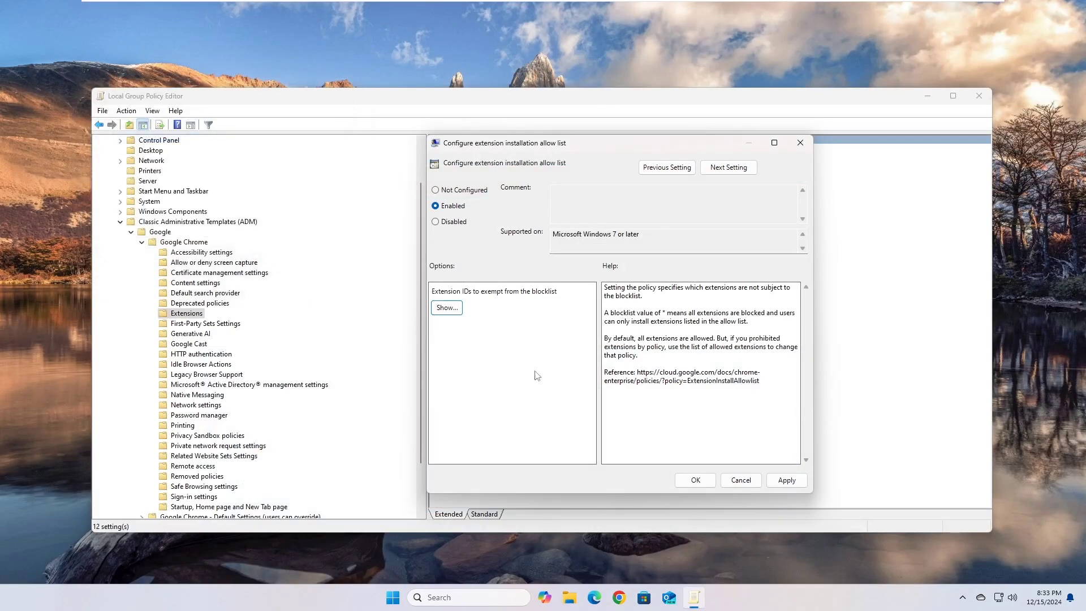
Apply and confirm the enabled allow-list policy, then close the Local Group Policy Editor
{"action": "left_click", "coordinate": [788, 481]}
{"action": "left_click", "coordinate": [695, 481]}
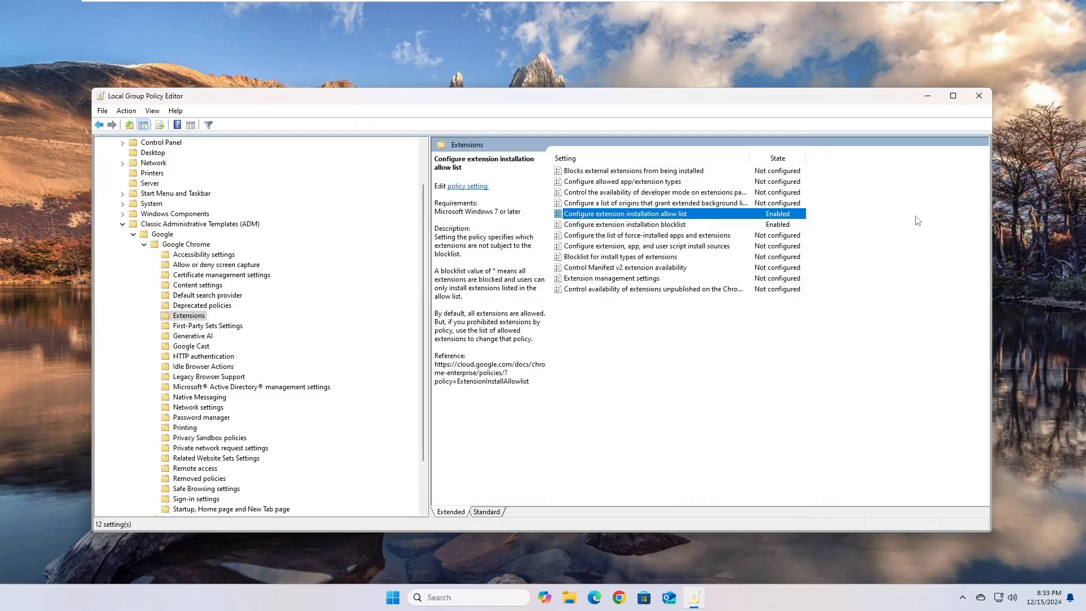
{"action": "left_click", "coordinate": [969, 105]}
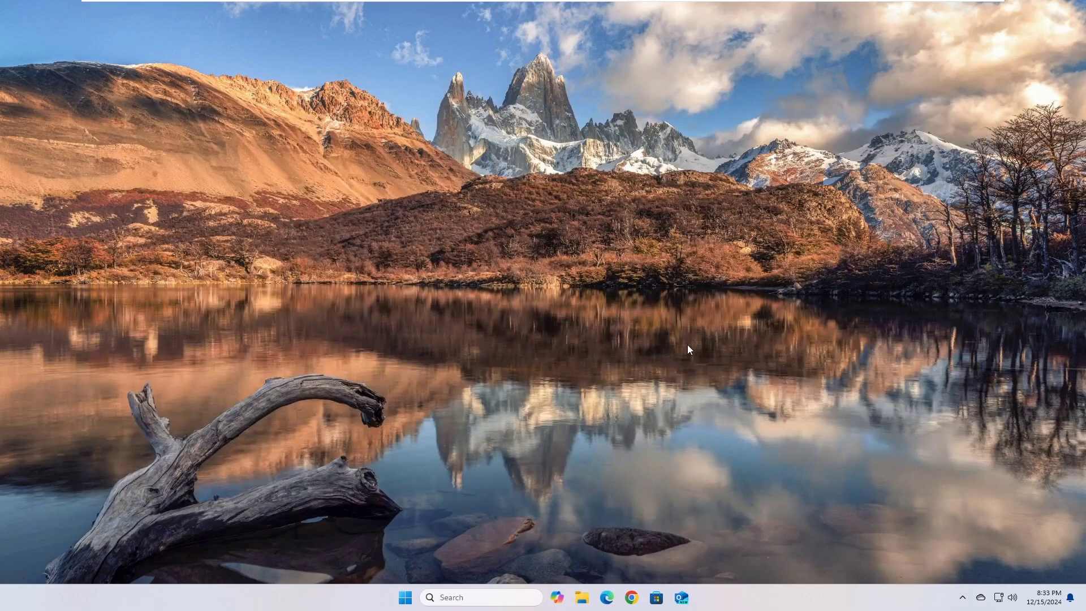
Reopen the Chrome Web Store, search 'ghost' and open Ghostery, now with no admin block
{"action": "left_click", "coordinate": [632, 597]}
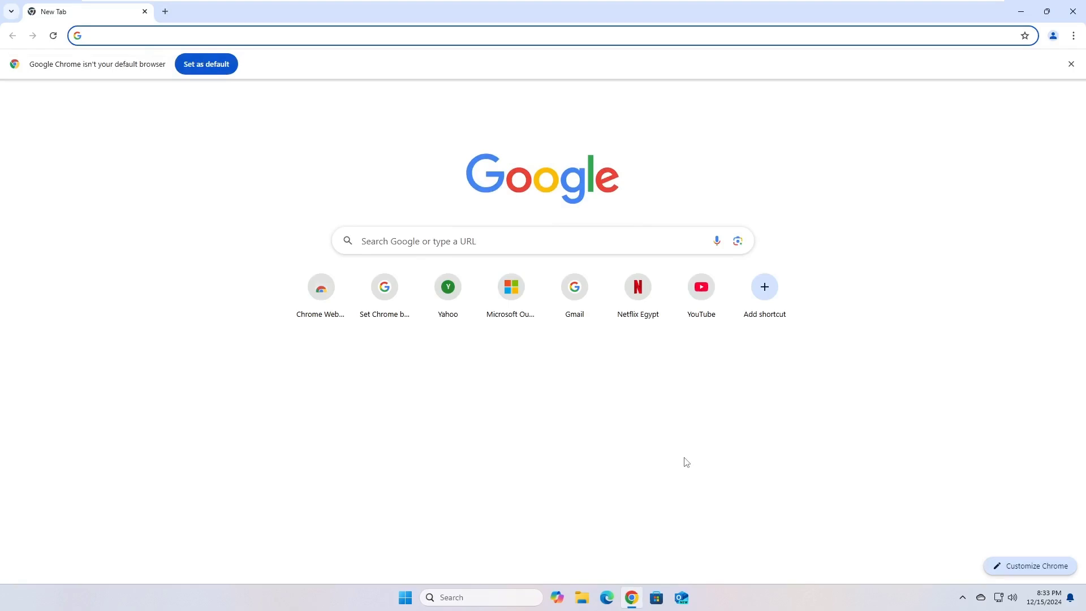
{"action": "left_click", "coordinate": [329, 294]}
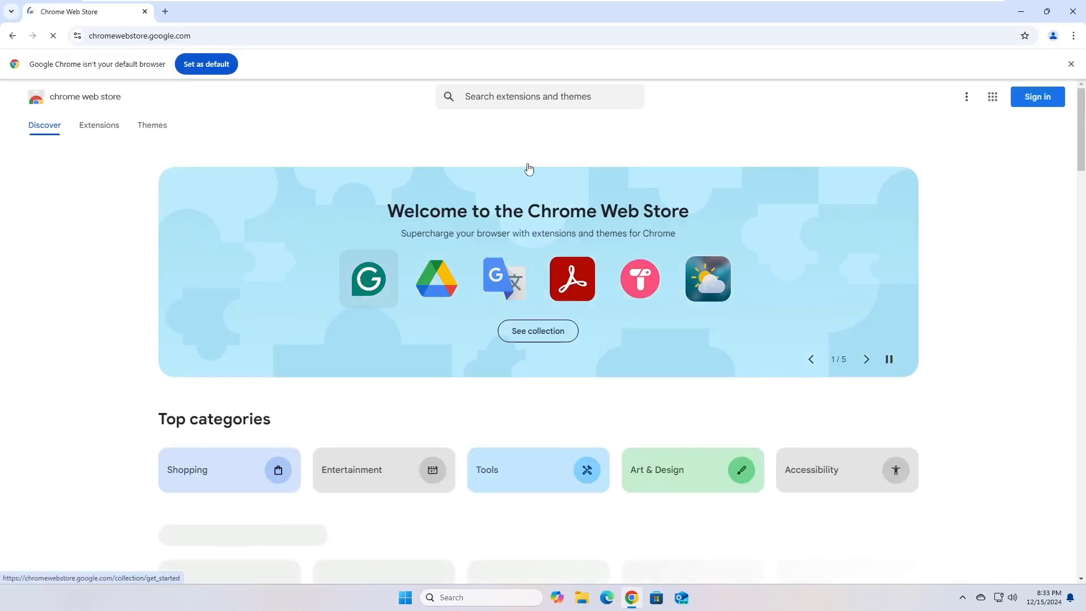
{"action": "left_click", "coordinate": [532, 96]}
{"action": "type", "text": "ghost"}
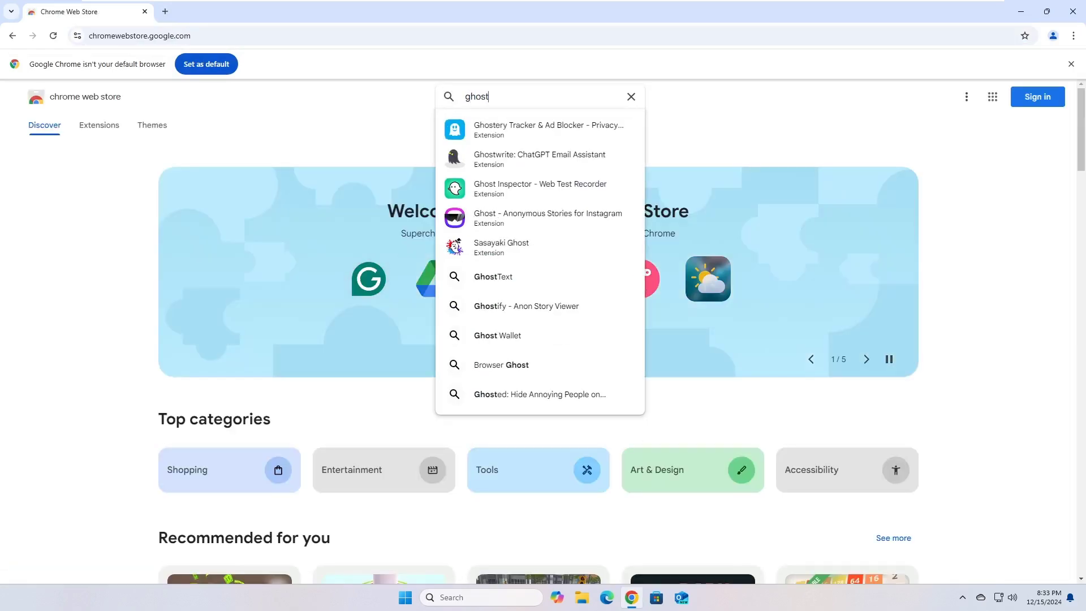
{"action": "left_click", "coordinate": [530, 126]}
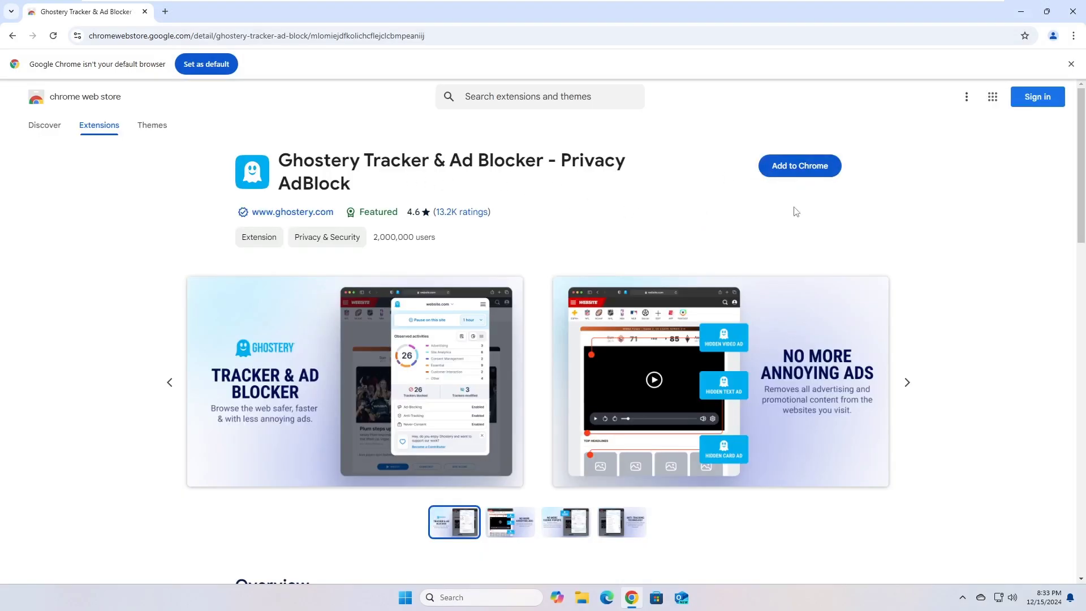
Search 'gh' and open Ghostwrite: ChatGPT Email Assistant, which is still blocked by the admin
{"action": "left_click", "coordinate": [465, 96]}
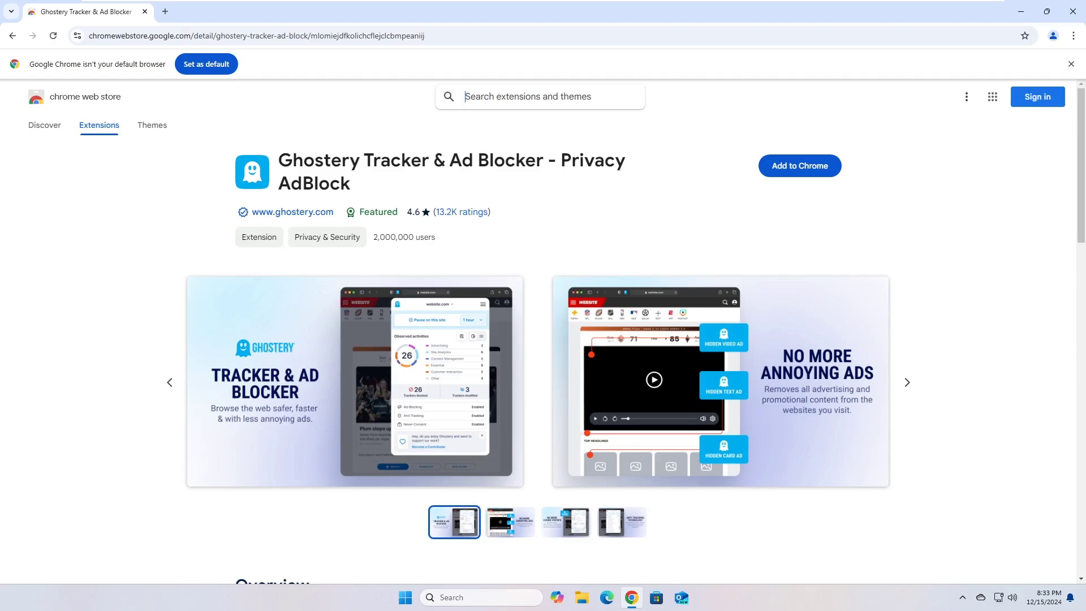
{"action": "type", "text": "gh"}
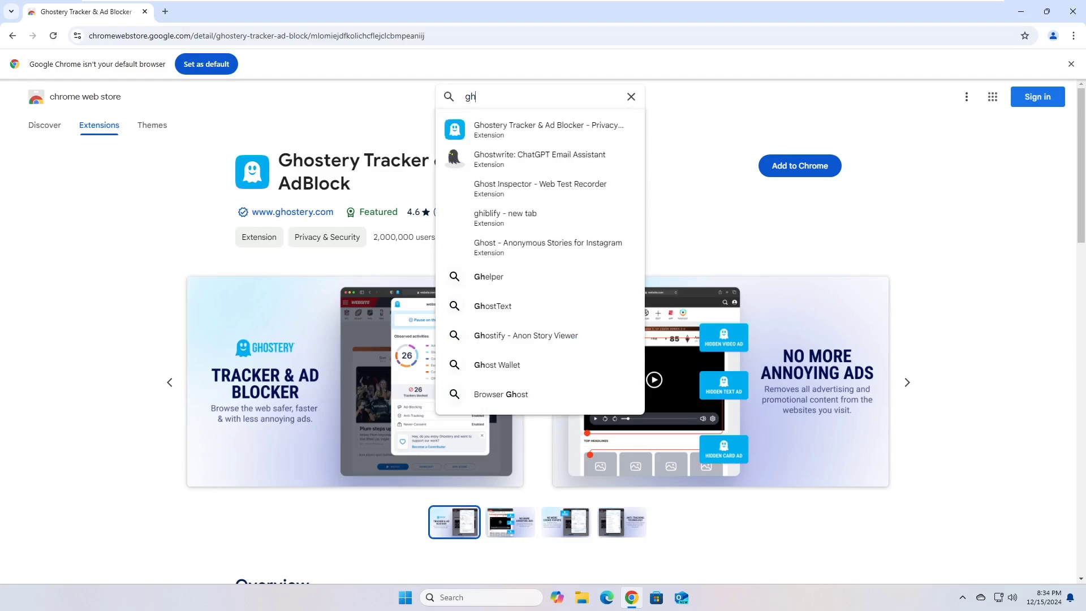
{"action": "key", "text": "Down"}
{"action": "key", "text": "Down"}
{"action": "key", "text": "Return"}
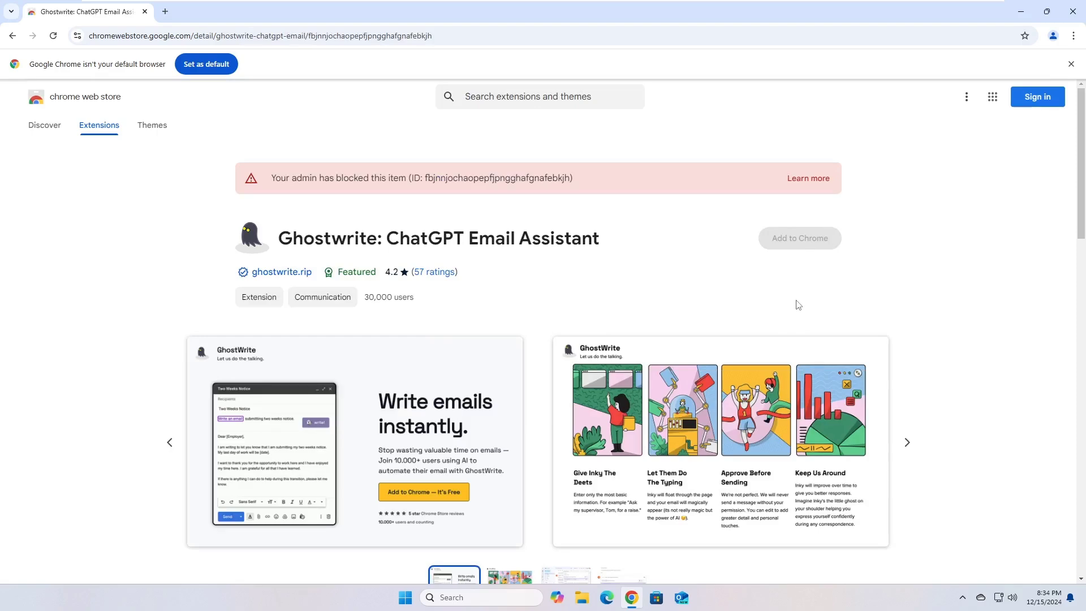
{"action": "left_click", "coordinate": [1074, 11]}
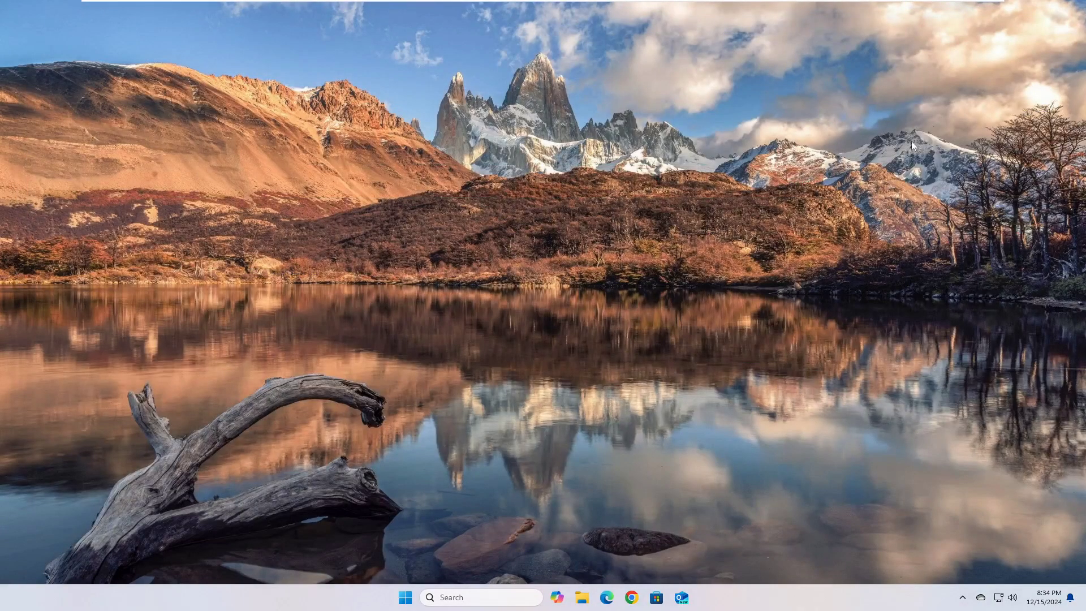